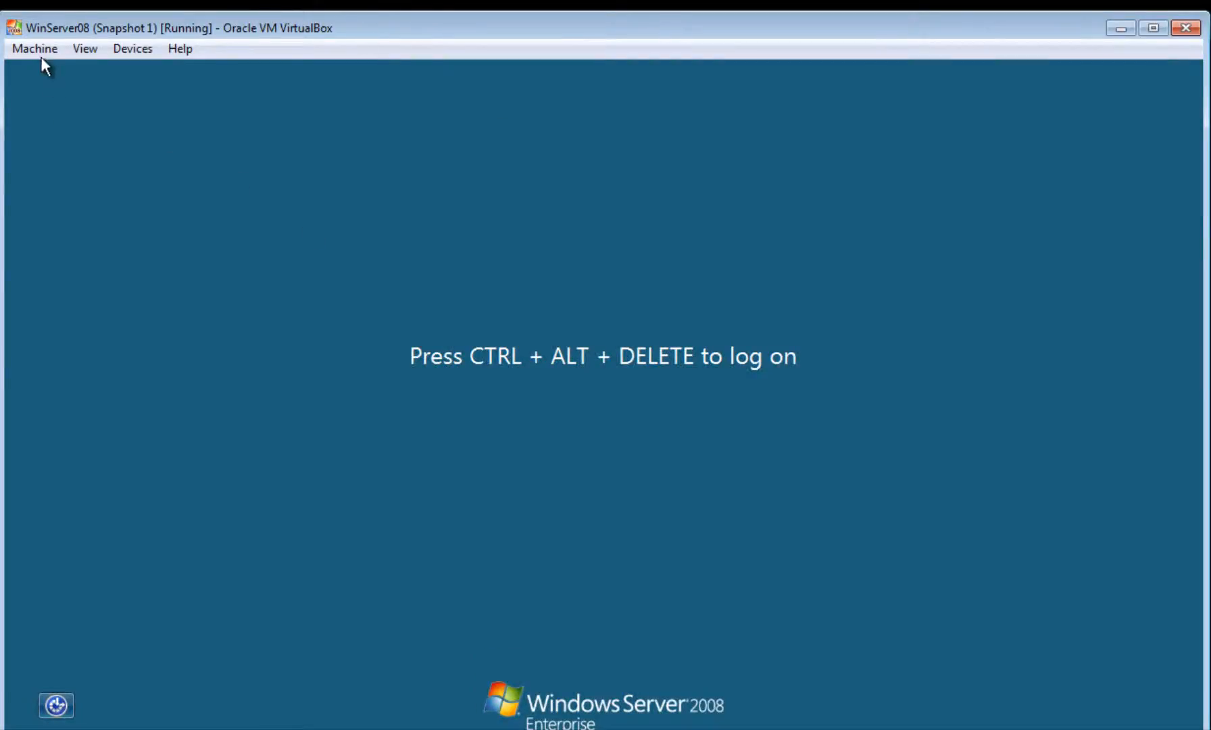
Log on to the Windows Server 2008 virtual machine as Administrator by entering the account password.
{"action": "left_click", "coordinate": [40, 58]}
{"action": "left_click", "coordinate": [58, 192]}
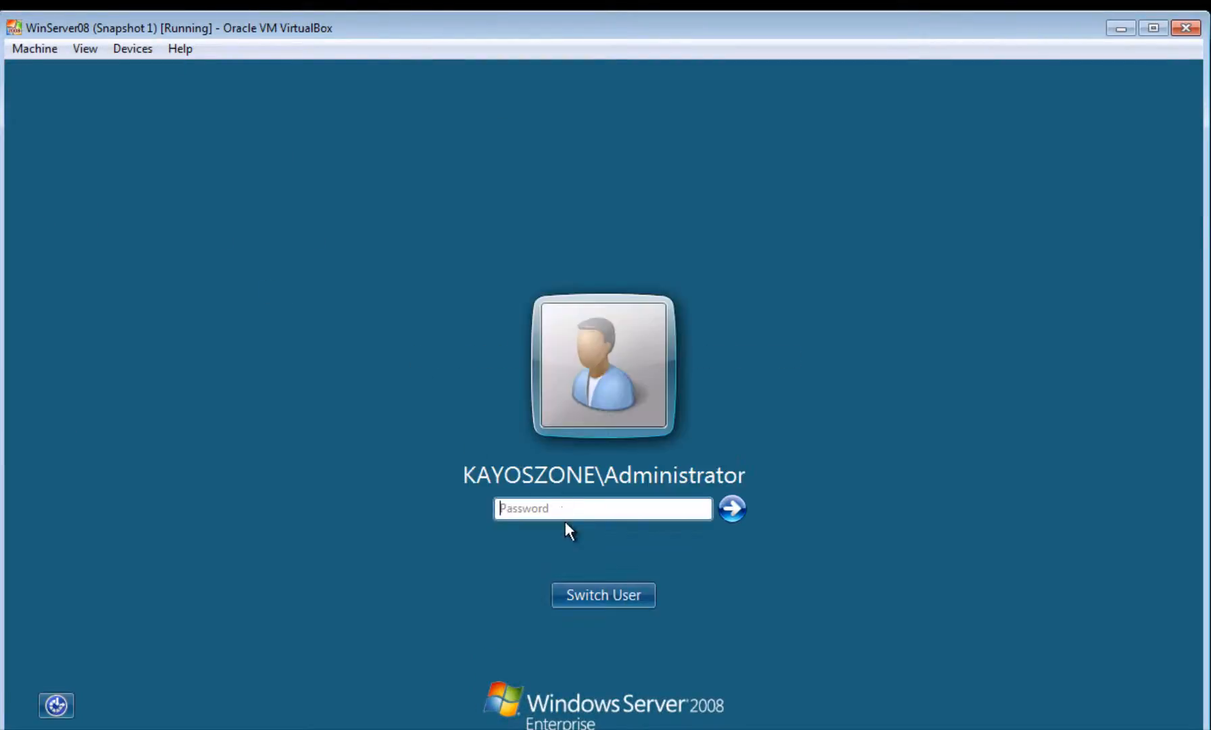
{"action": "key", "text": "Caps_Lock"}
{"action": "type", "text": "•"}
{"action": "key", "text": "Caps_Lock"}
{"action": "type", "text": "••••••••"}
{"action": "key", "text": "Return"}
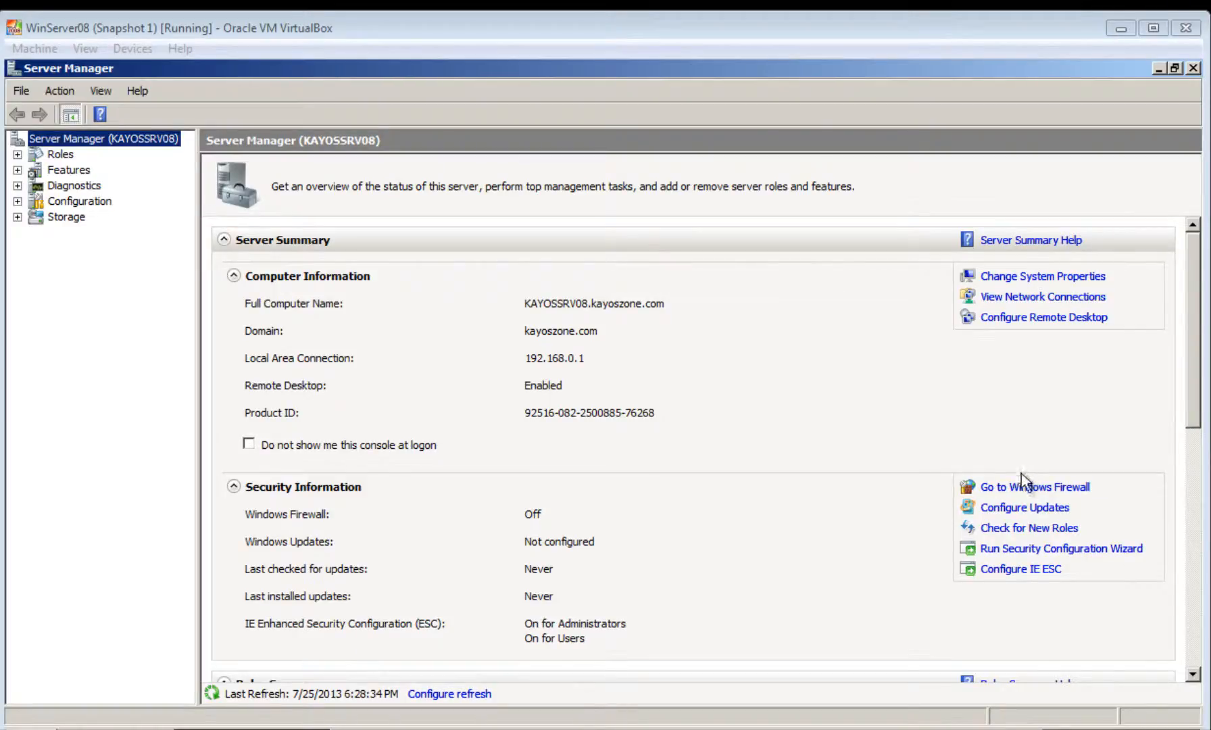
Start adding a server role and choose Windows Deployment Services as the role to install.
{"action": "left_click_drag", "start_coordinate": [640, 12], "coordinate": [641, 2]}
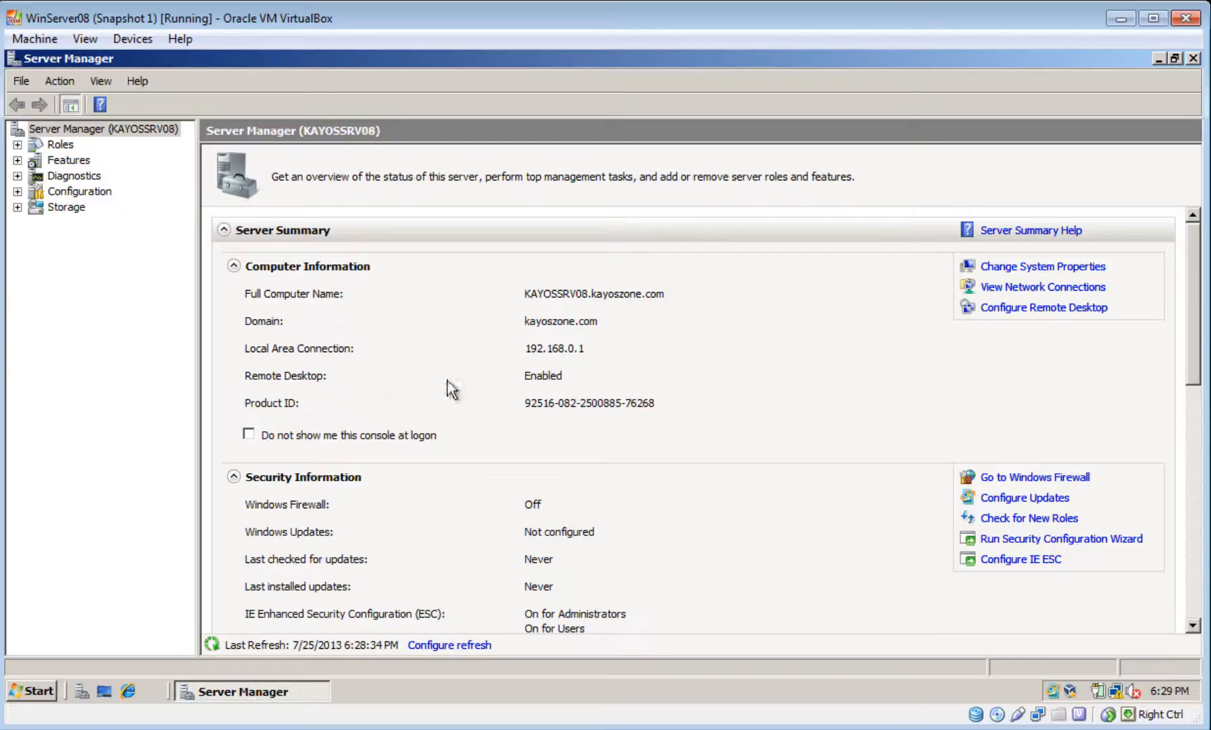
{"action": "left_click_drag", "start_coordinate": [1193, 334], "coordinate": [1203, 547]}
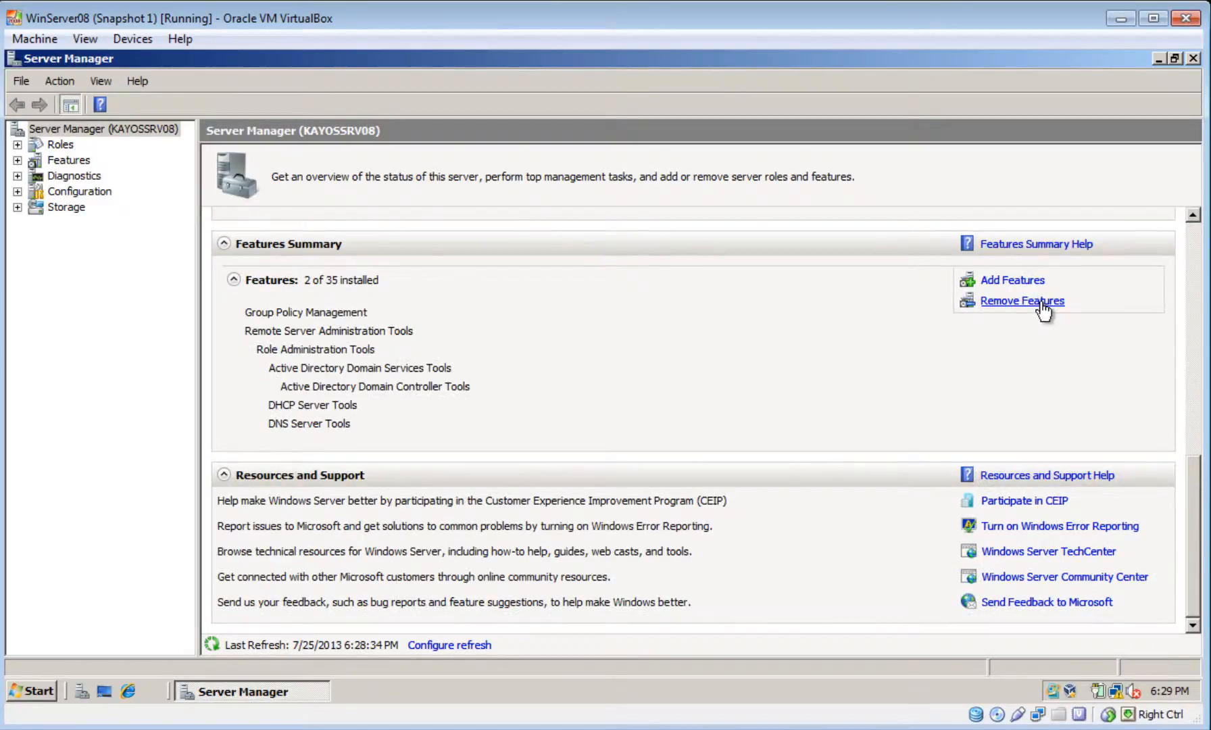
{"action": "left_click_drag", "start_coordinate": [1197, 507], "coordinate": [1187, 350]}
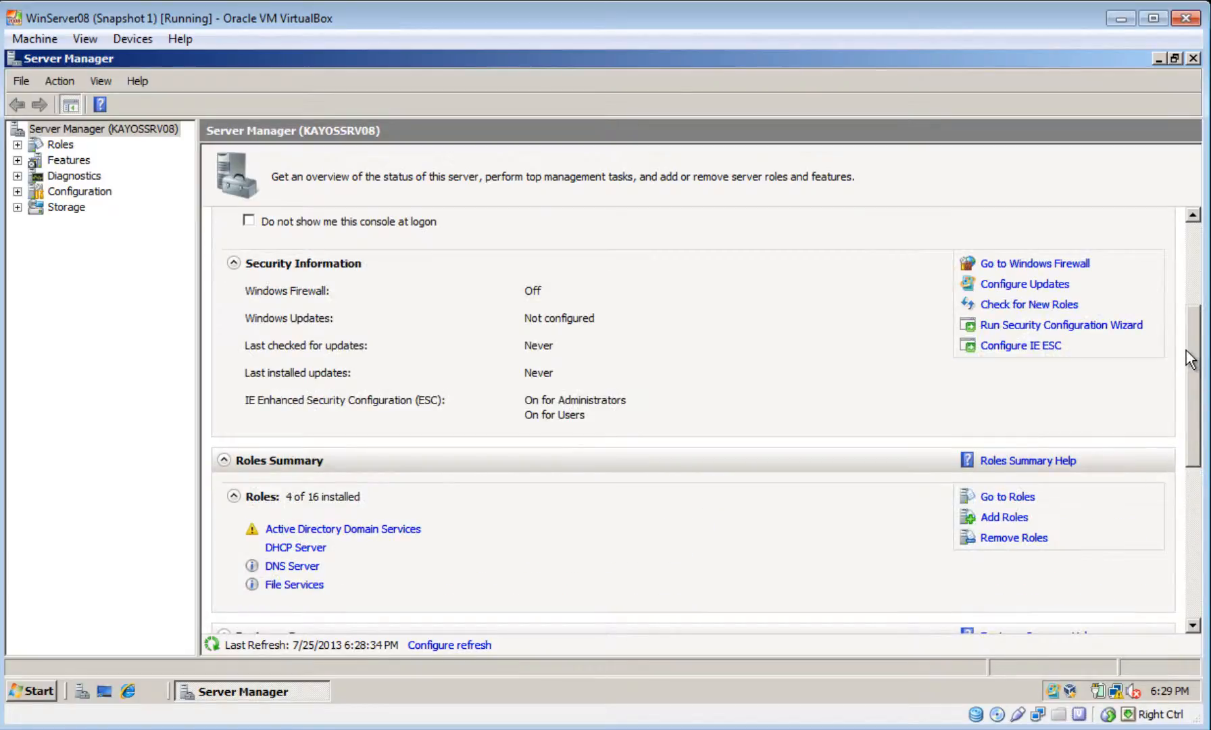
{"action": "left_click", "coordinate": [1014, 517]}
{"action": "left_click", "coordinate": [767, 618]}
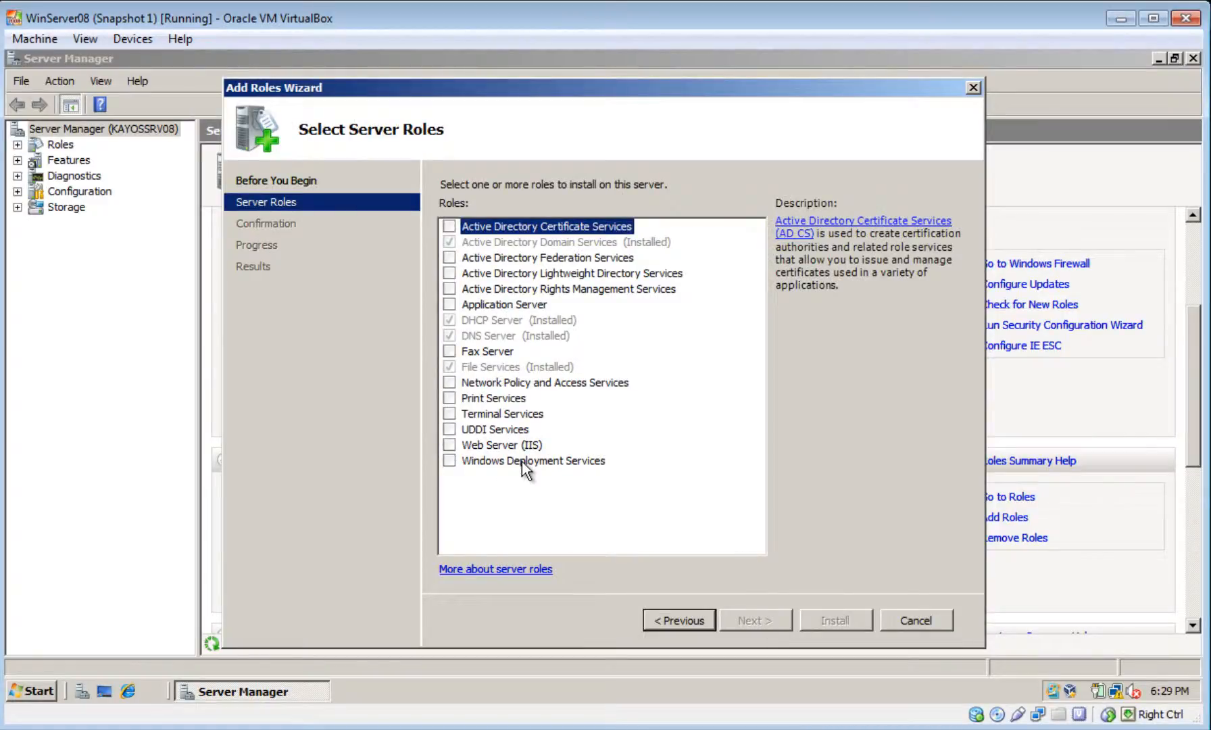
{"action": "left_click", "coordinate": [451, 462]}
{"action": "left_click", "coordinate": [761, 615]}
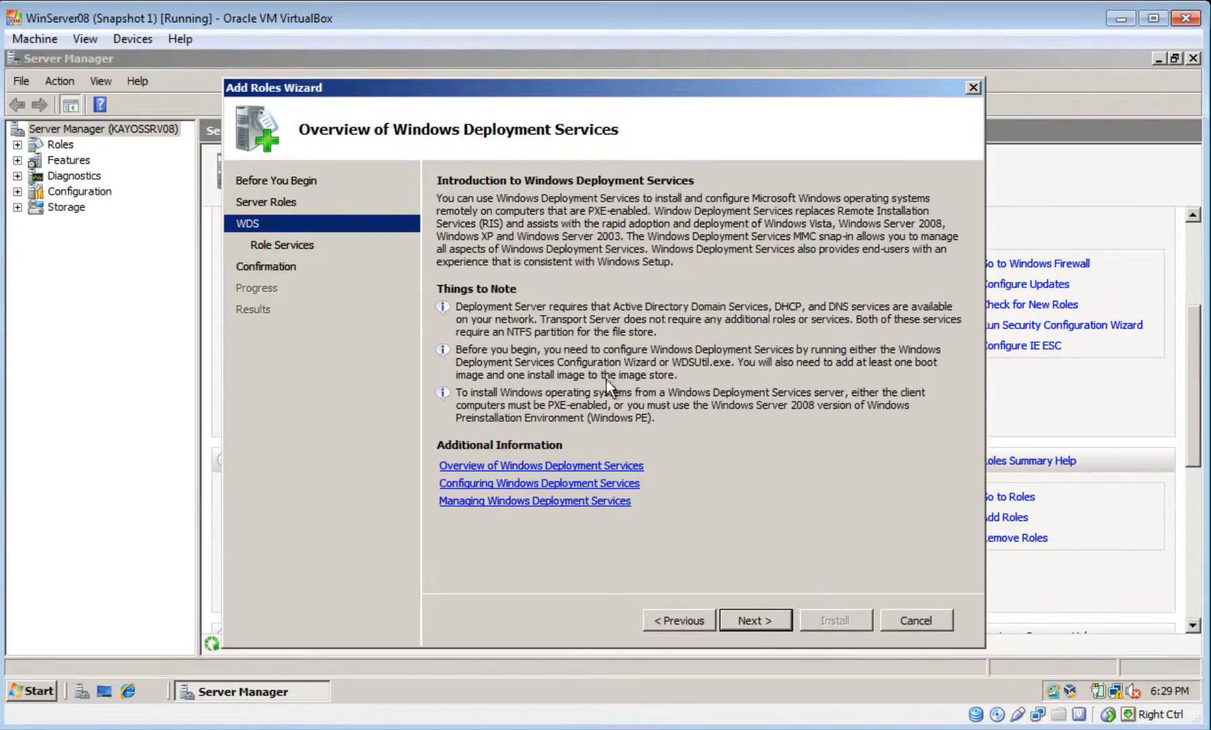
Install Windows Deployment Services with both the Deployment Server and Transport Server role services, and close the wizard.
{"action": "left_click", "coordinate": [775, 615]}
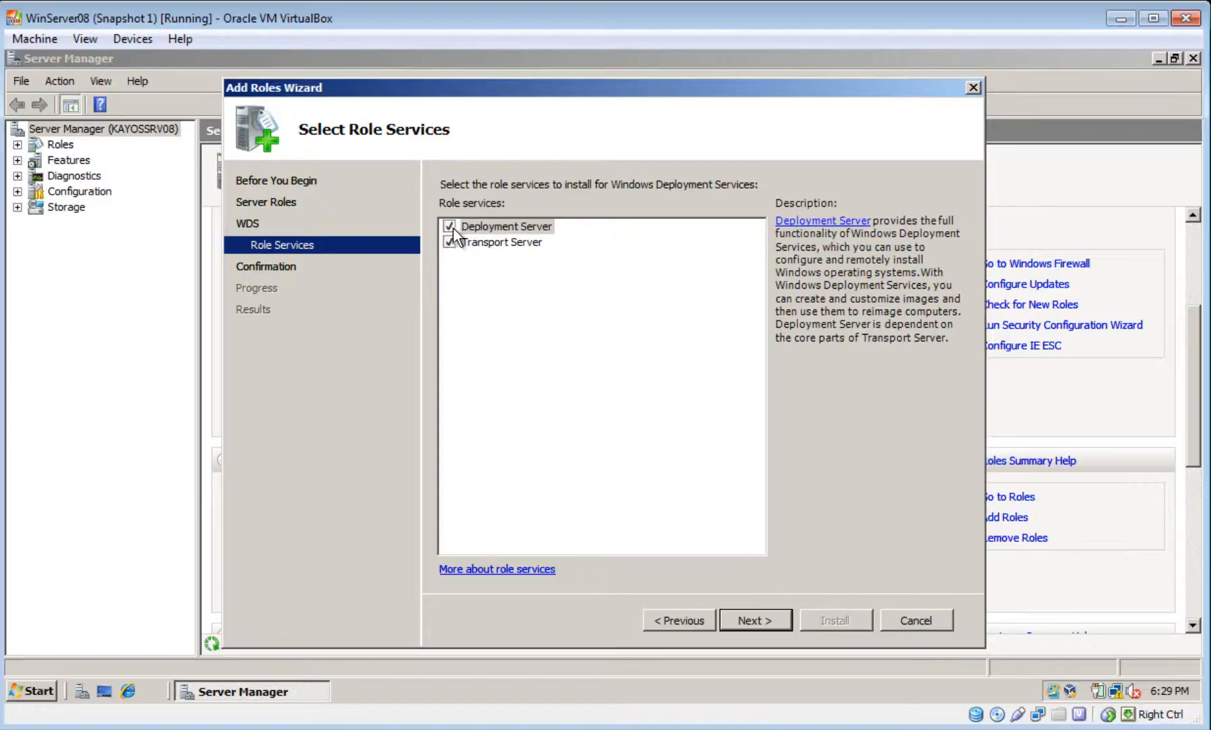
{"action": "left_click", "coordinate": [498, 289]}
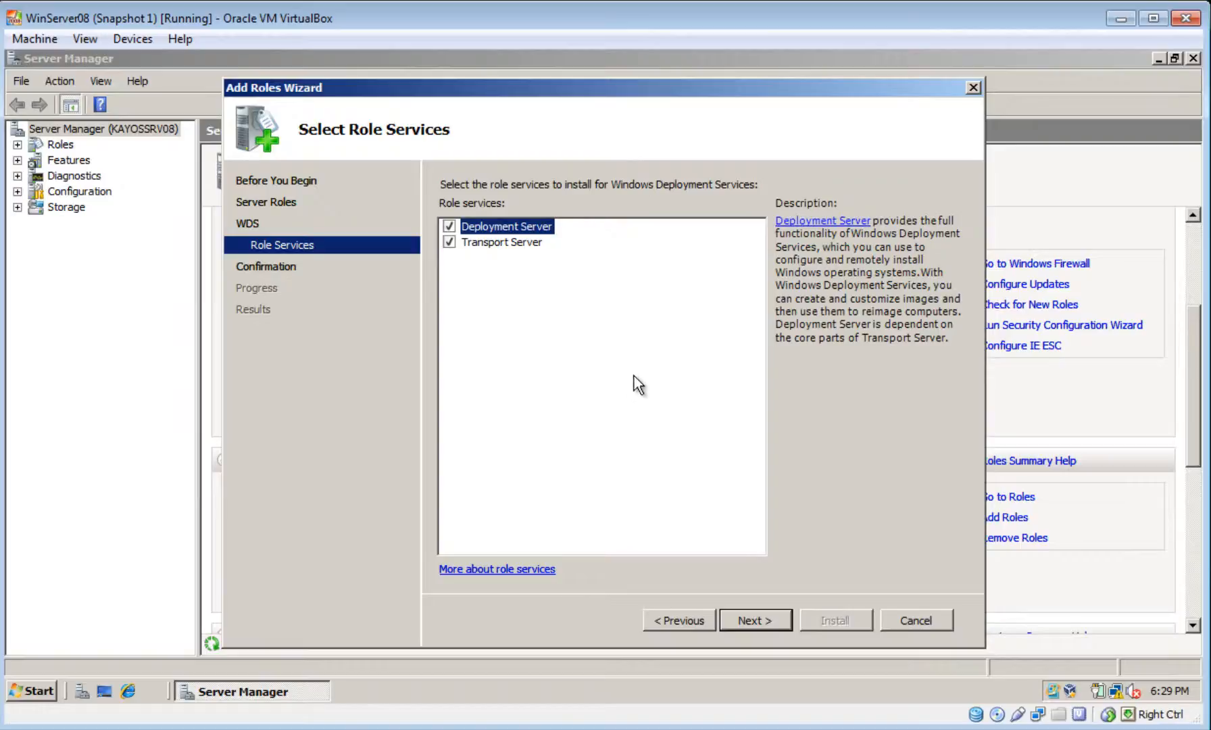
{"action": "left_click", "coordinate": [708, 618]}
{"action": "left_click", "coordinate": [765, 619]}
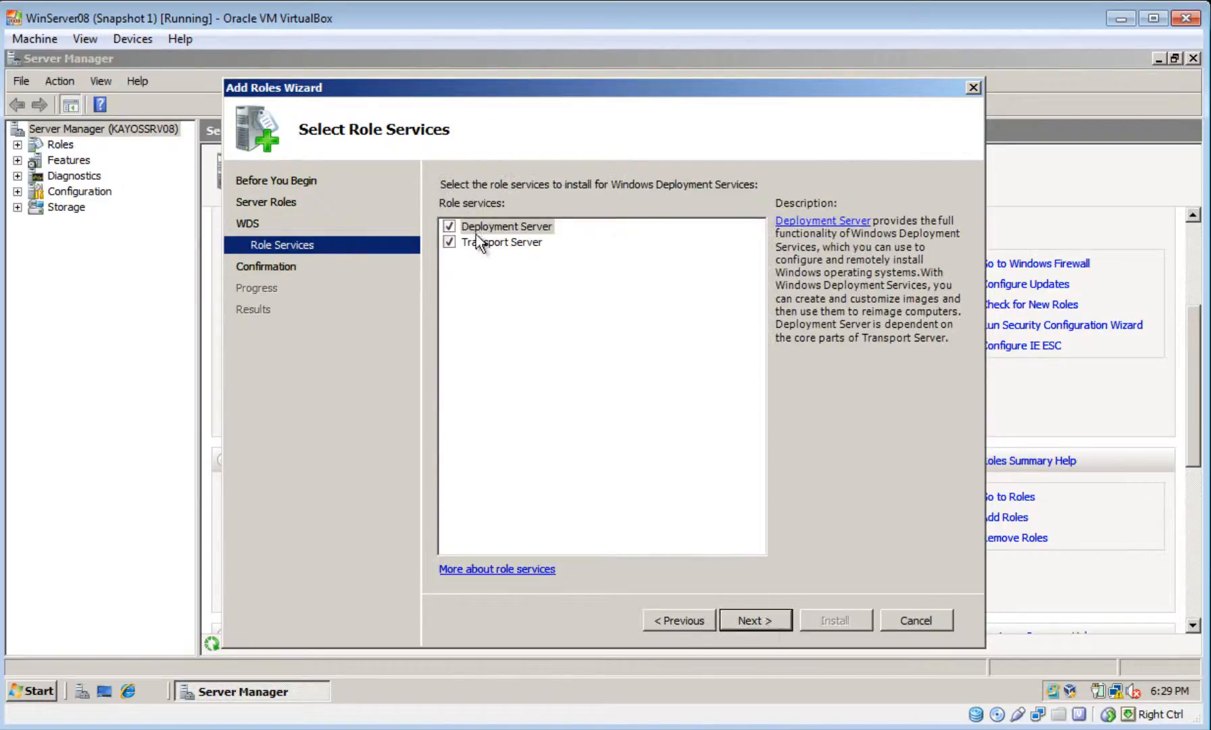
{"action": "left_click", "coordinate": [756, 621]}
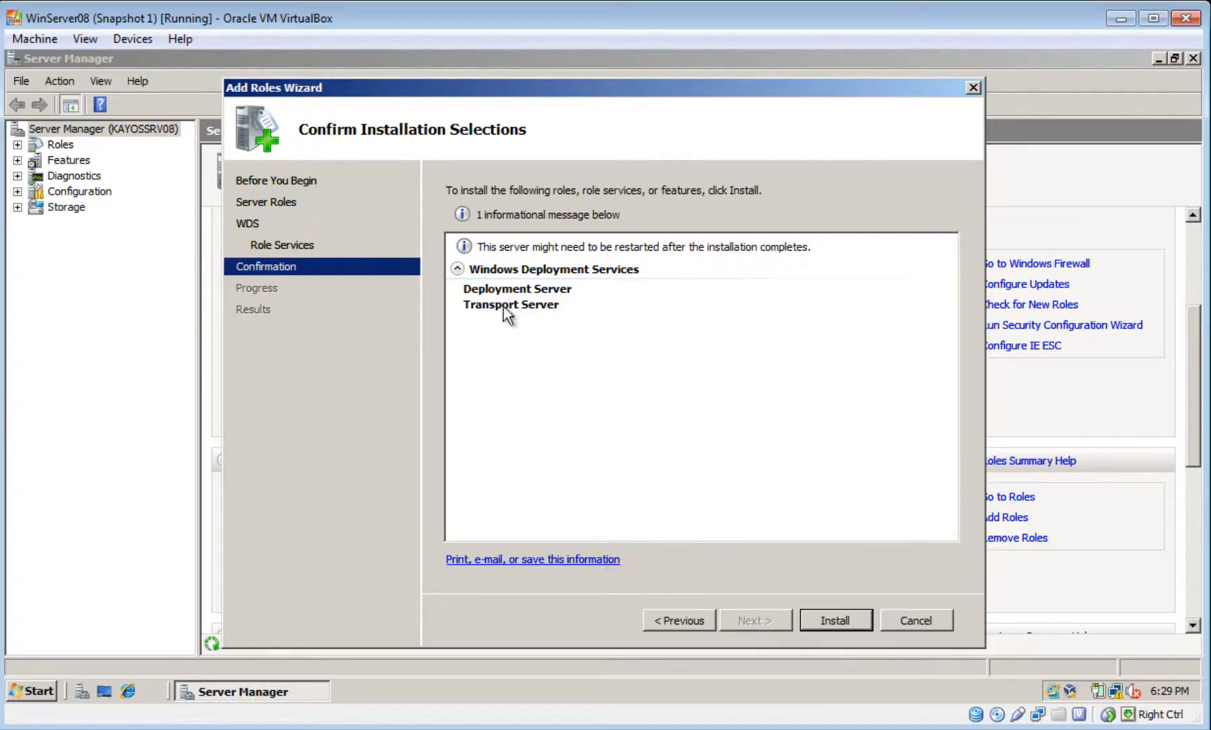
{"action": "left_click", "coordinate": [826, 621]}
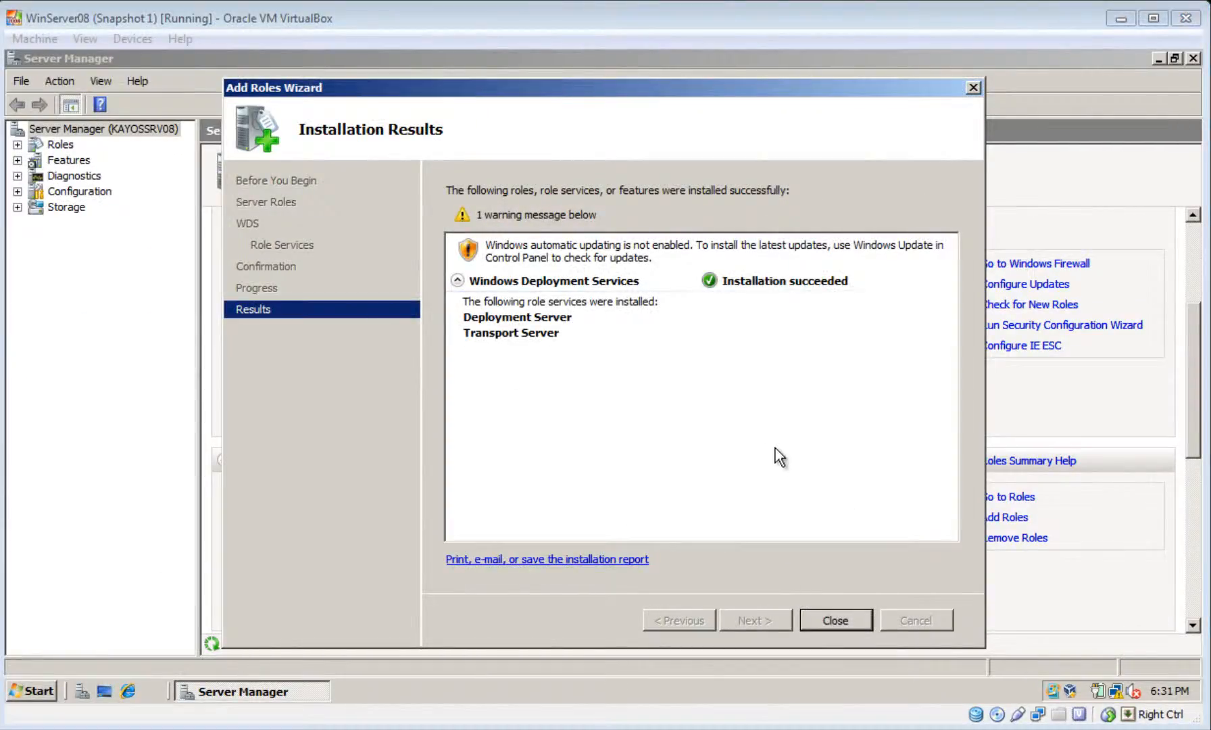
{"action": "left_click", "coordinate": [830, 619]}
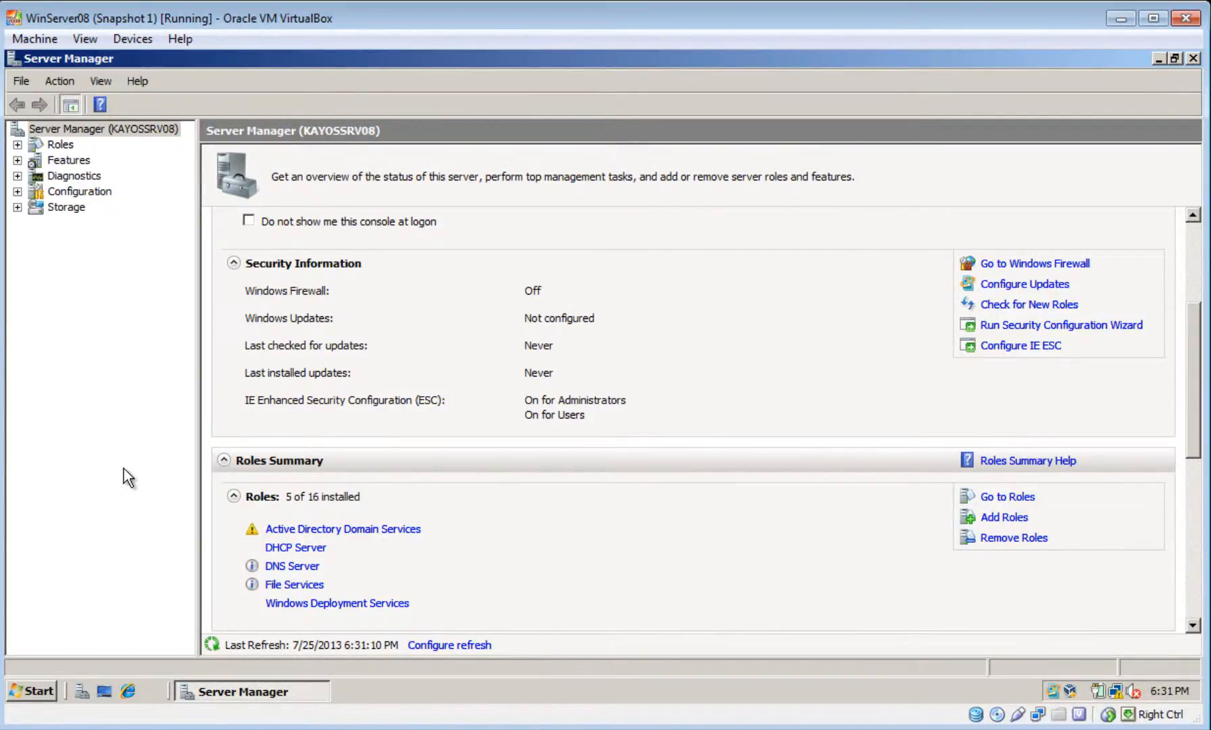
Open the Windows Deployment Services console and select the KAYOSSRV08.kayoszone.com server.
{"action": "left_click", "coordinate": [35, 688]}
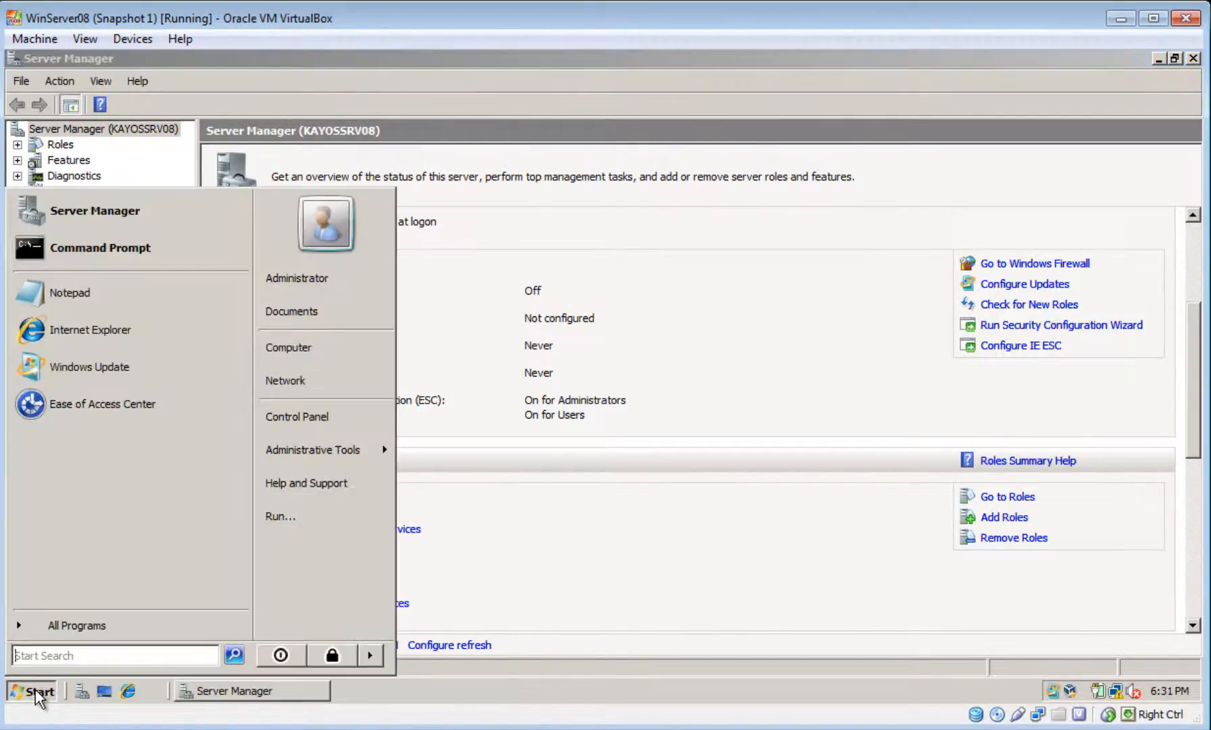
{"action": "mouse_move", "coordinate": [317, 449]}
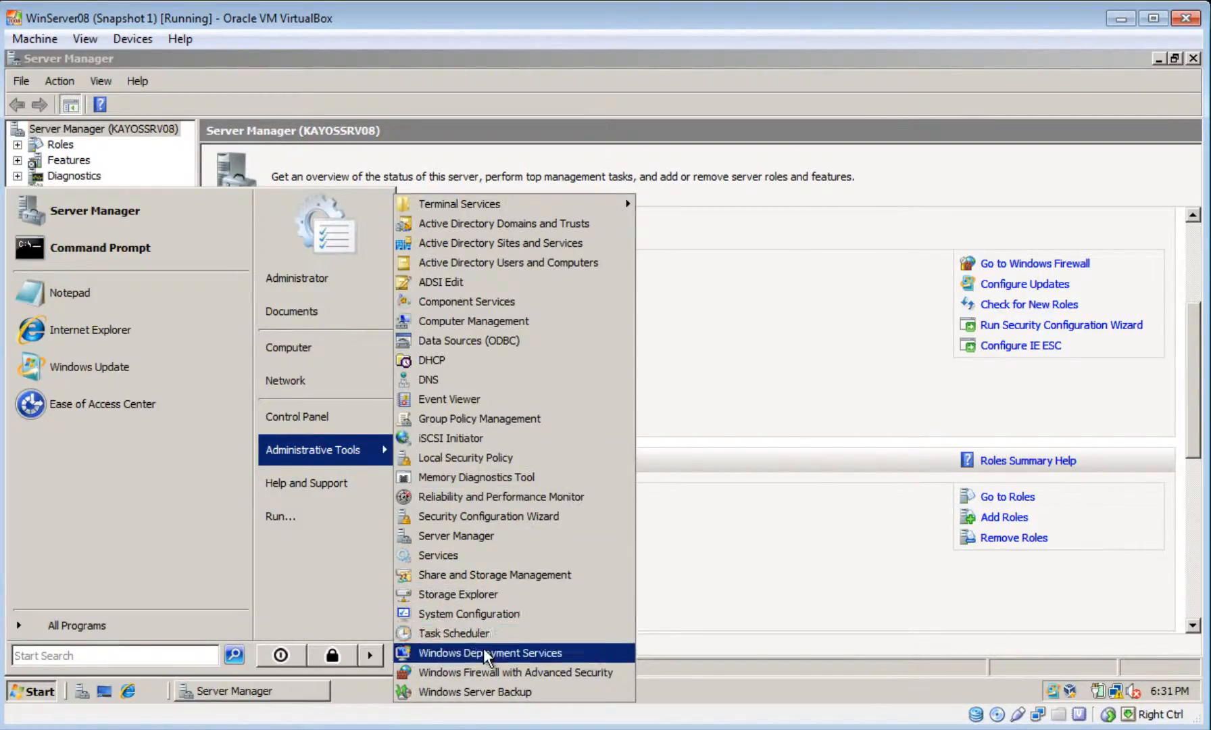
{"action": "left_click", "coordinate": [581, 654]}
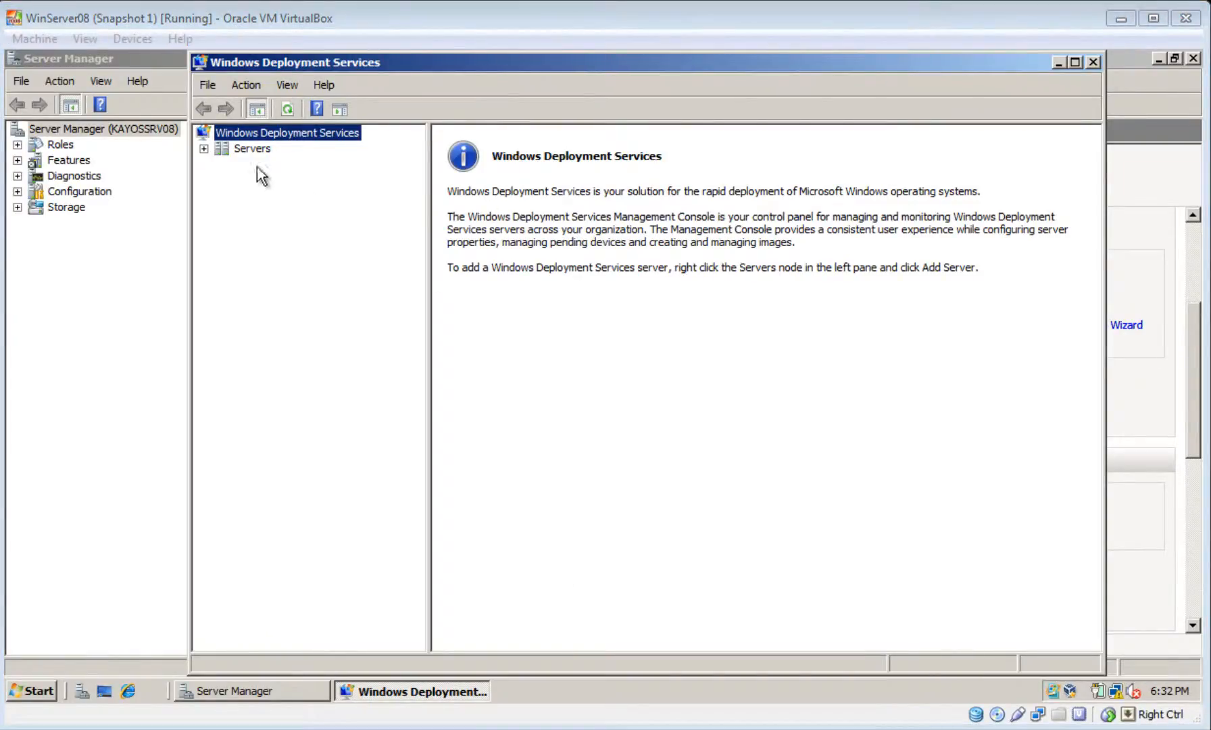
{"action": "left_click", "coordinate": [203, 149]}
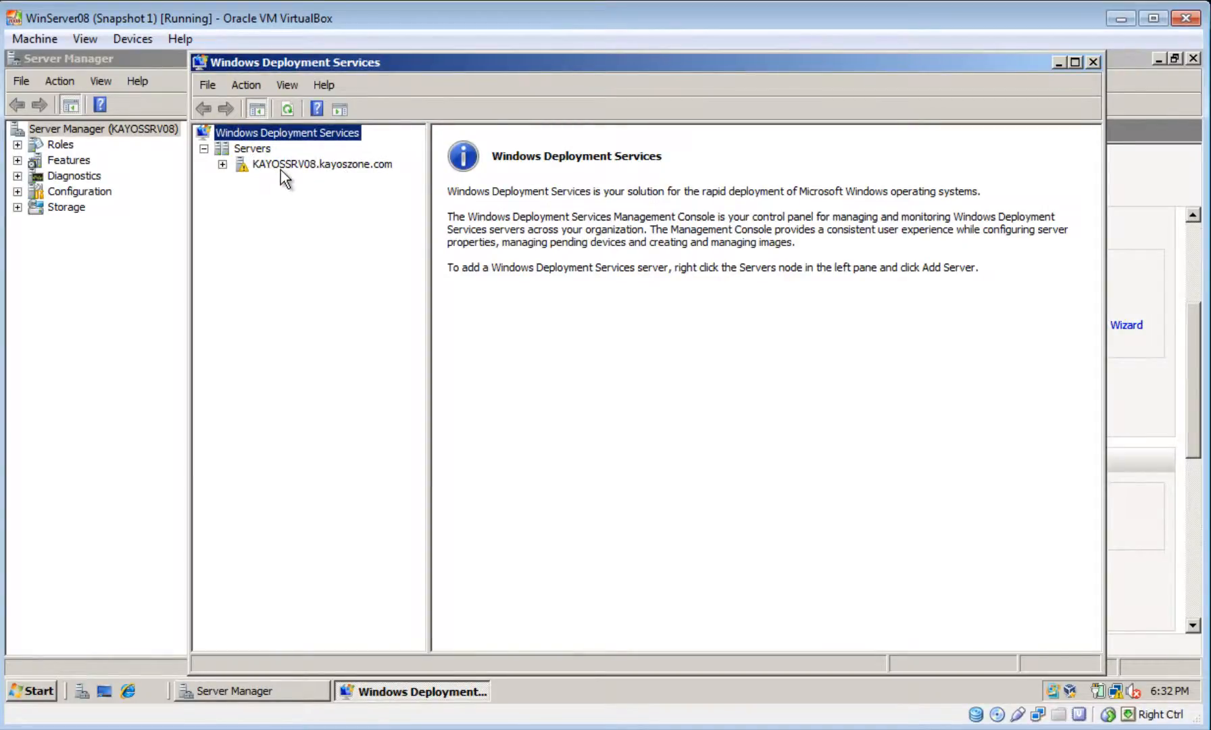
{"action": "left_click", "coordinate": [280, 169]}
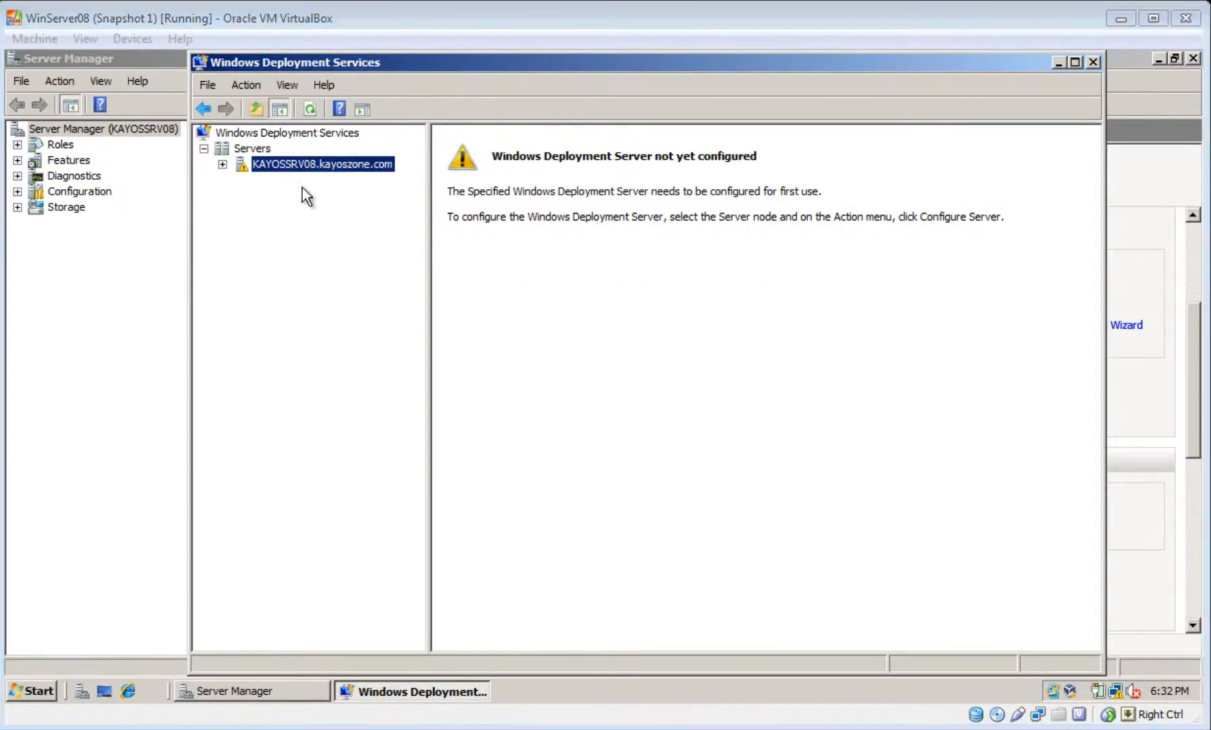
Start configuring the deployment server with C:\RemoteInstall as the remote installation folder, accepting its placement on the system volume.
{"action": "right_click", "coordinate": [302, 167]}
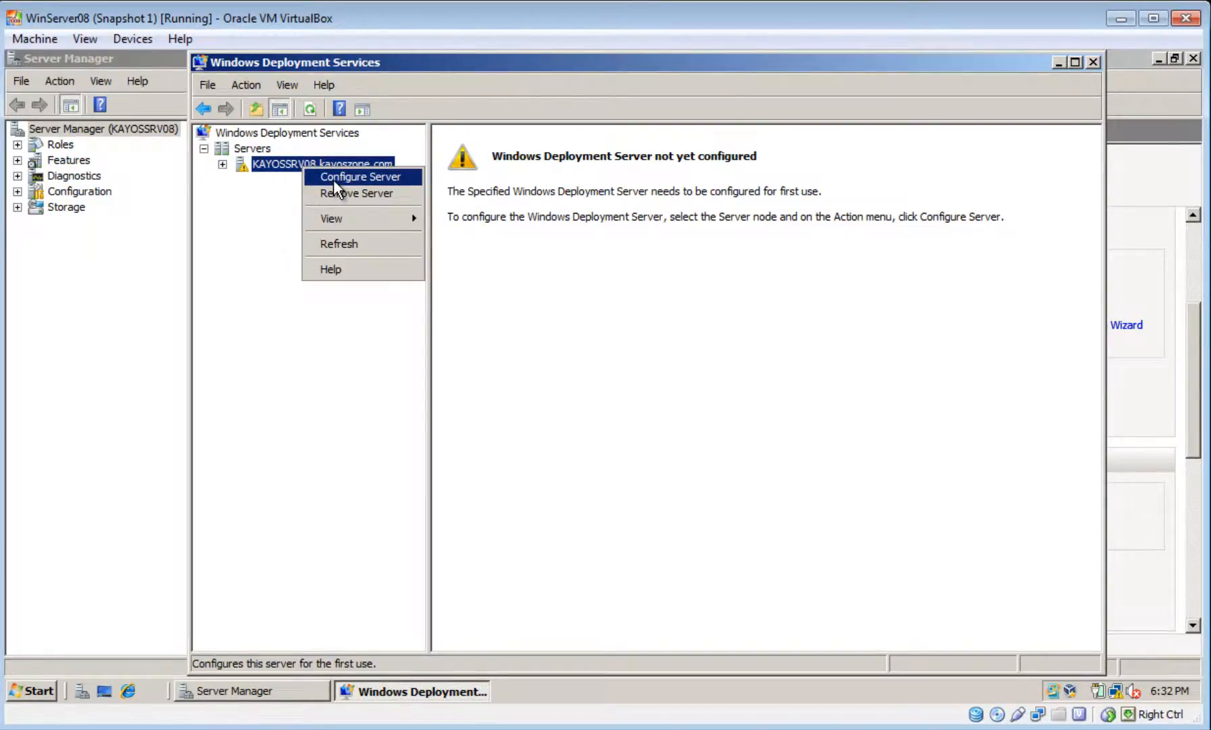
{"action": "left_click", "coordinate": [334, 179]}
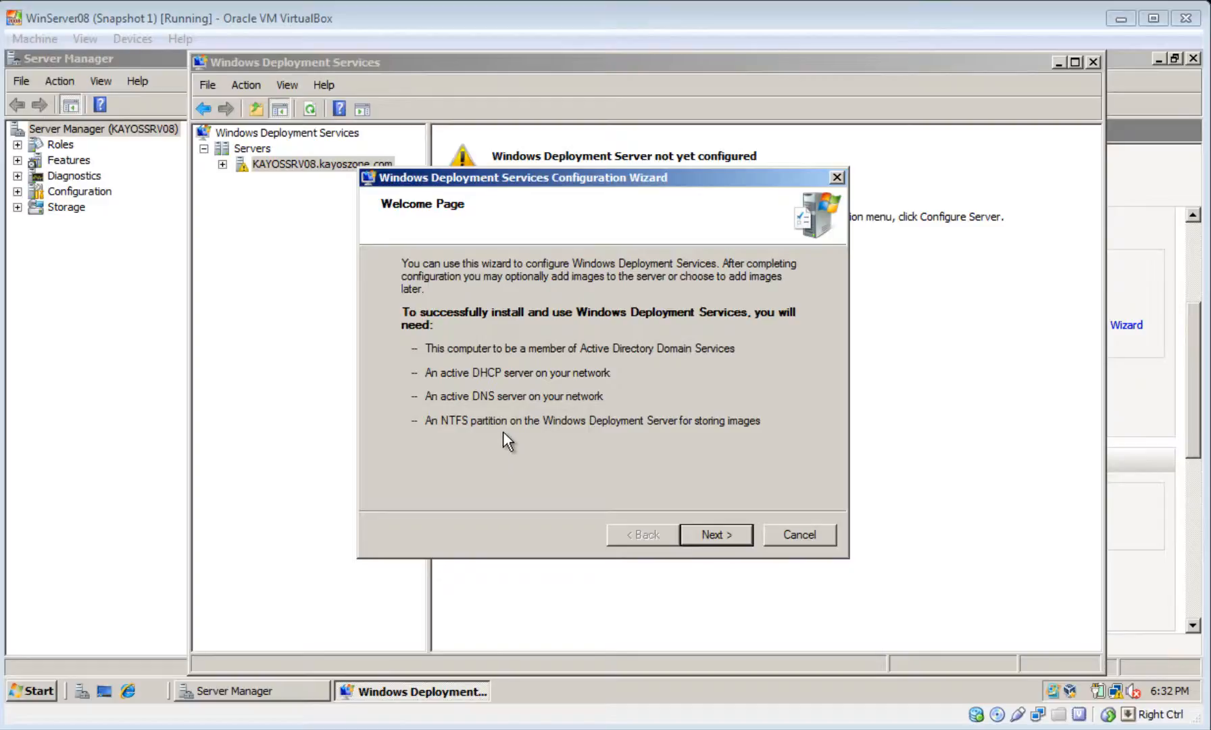
{"action": "left_click", "coordinate": [724, 540]}
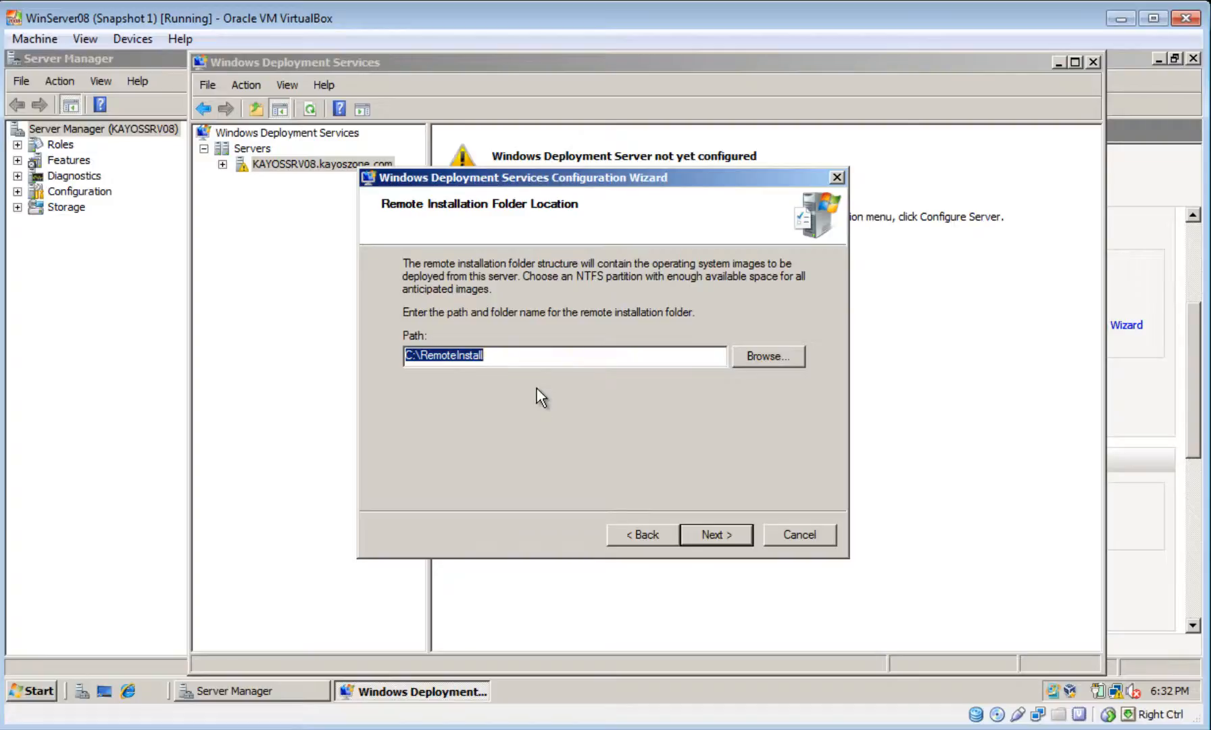
{"action": "left_click", "coordinate": [712, 539]}
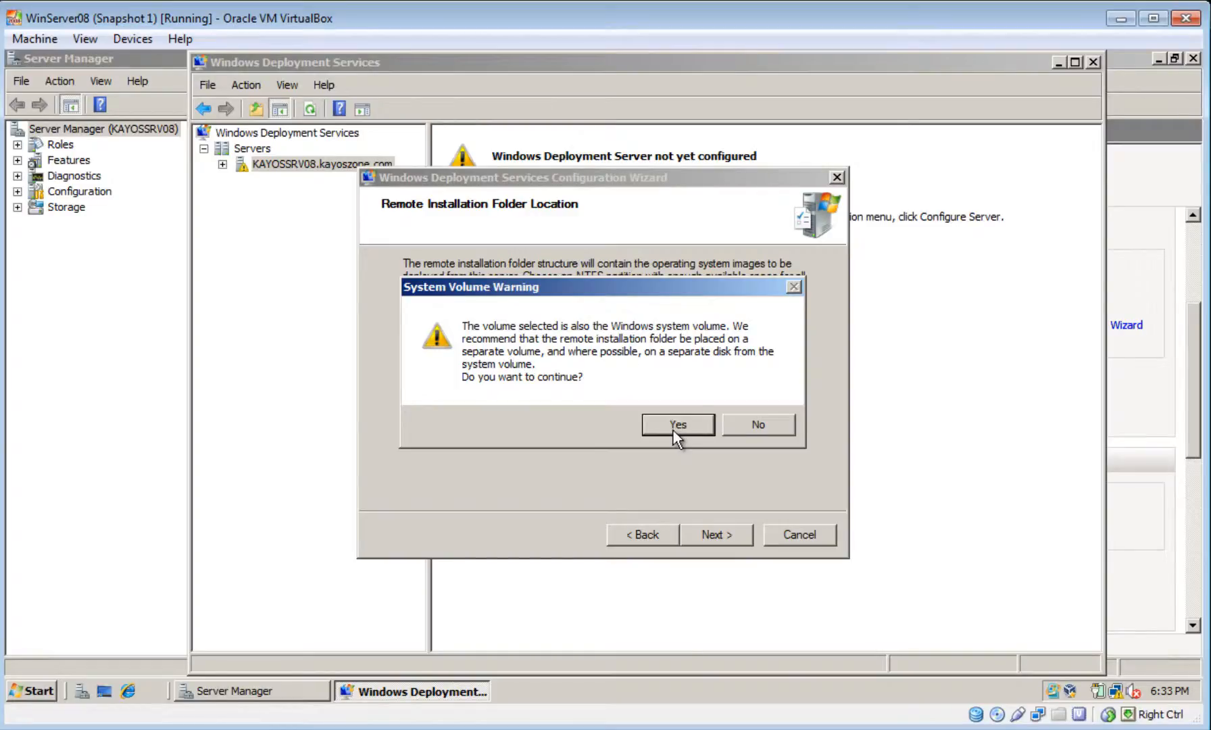
{"action": "left_click", "coordinate": [676, 425]}
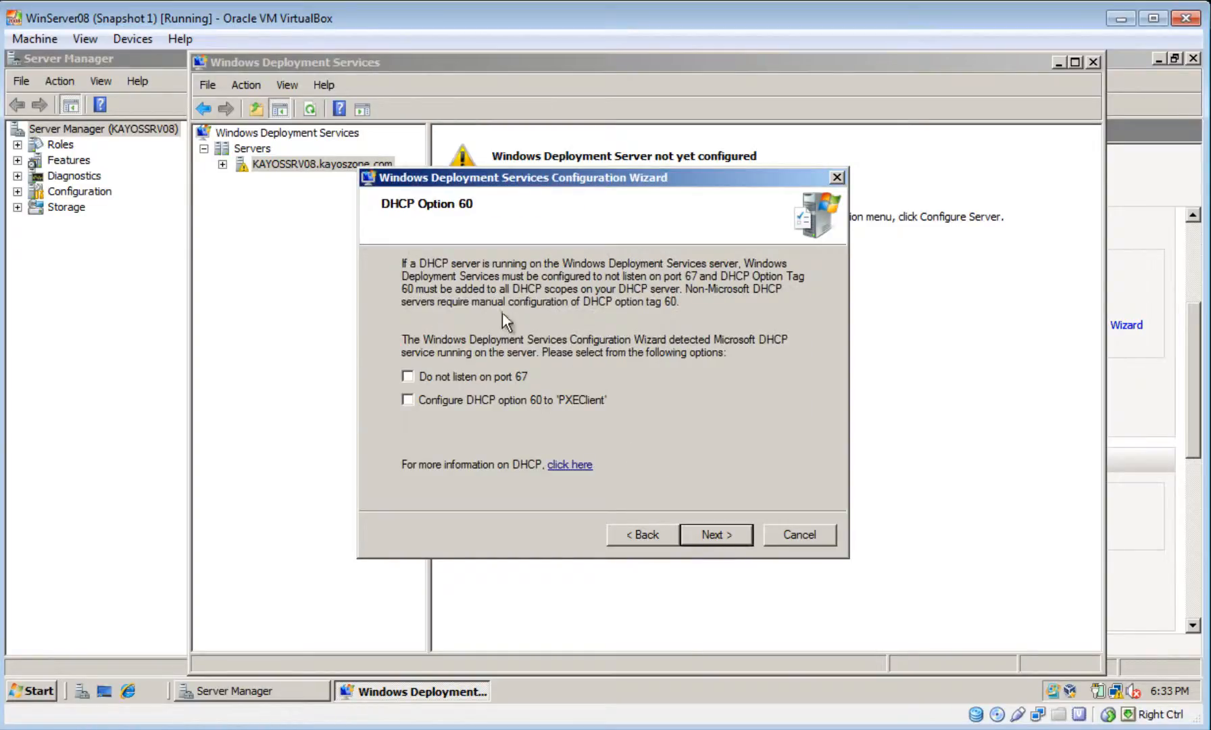
Enable "Do not listen on port 67" and DHCP option 60 as 'PXEClient', and finish configuration with the default PXE answer policy.
{"action": "left_click", "coordinate": [481, 378]}
{"action": "left_click", "coordinate": [479, 396]}
{"action": "left_click", "coordinate": [714, 534]}
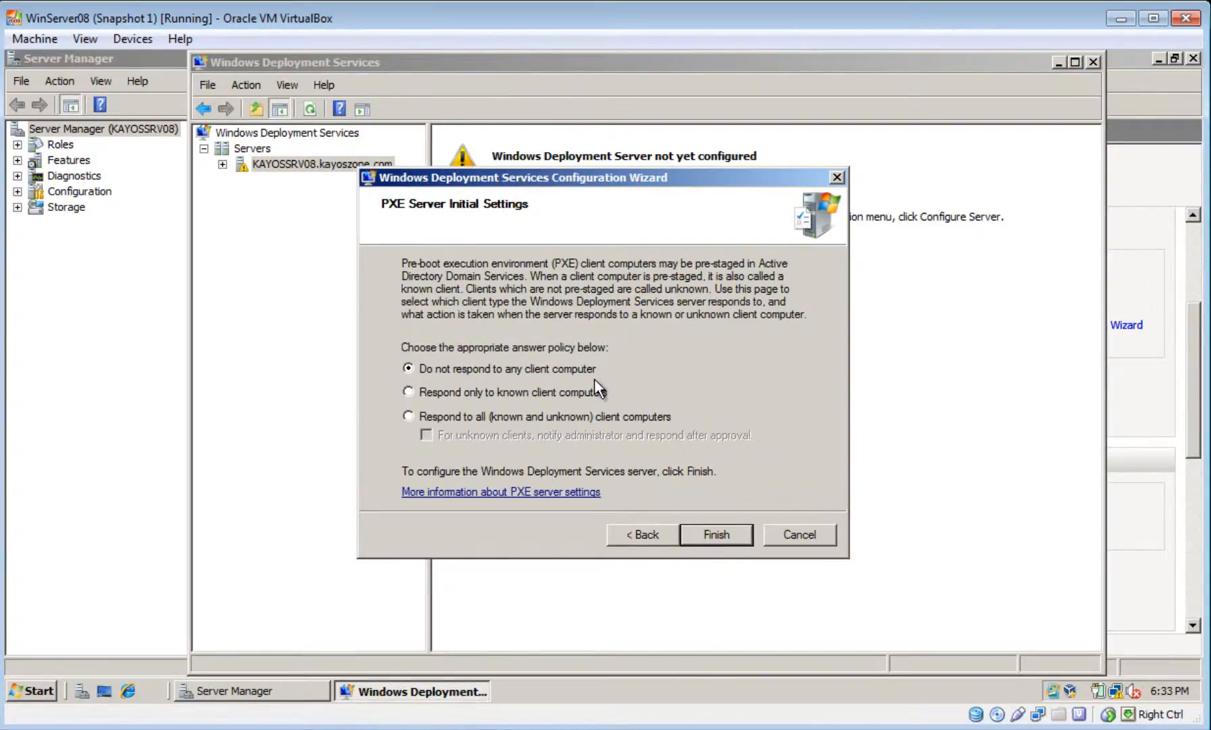
{"action": "left_click", "coordinate": [733, 538]}
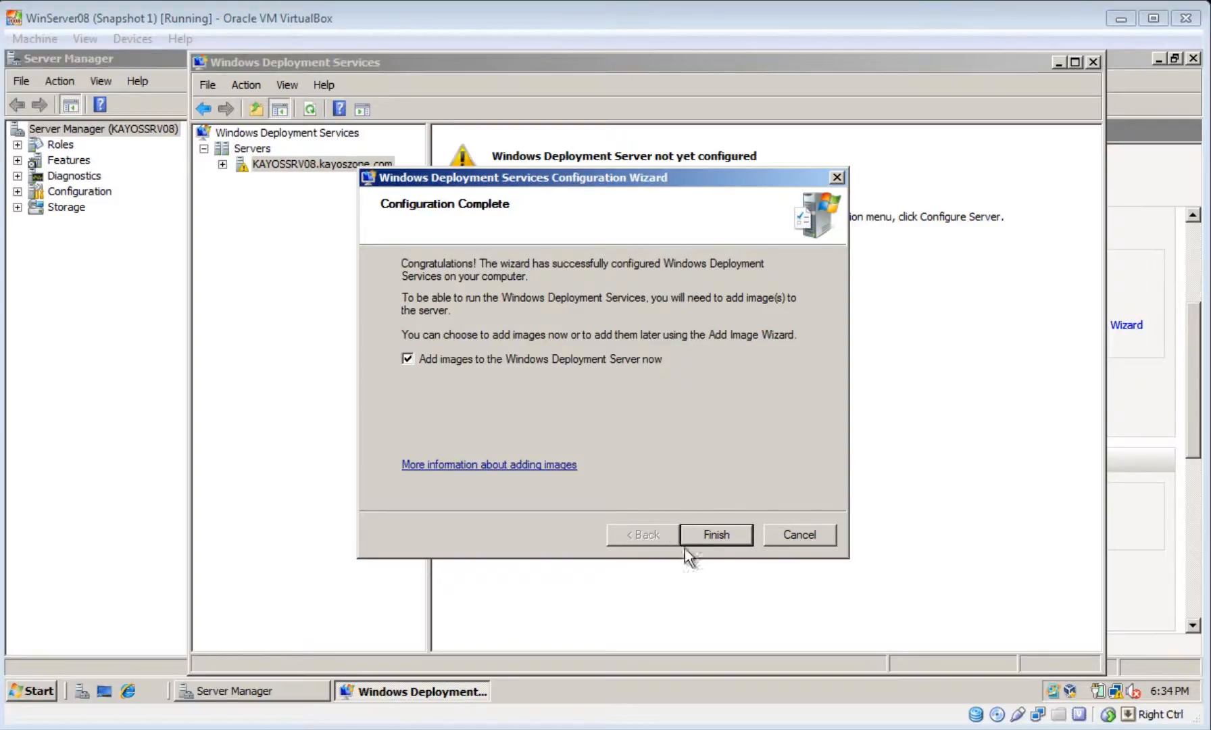
{"action": "left_click", "coordinate": [700, 534]}
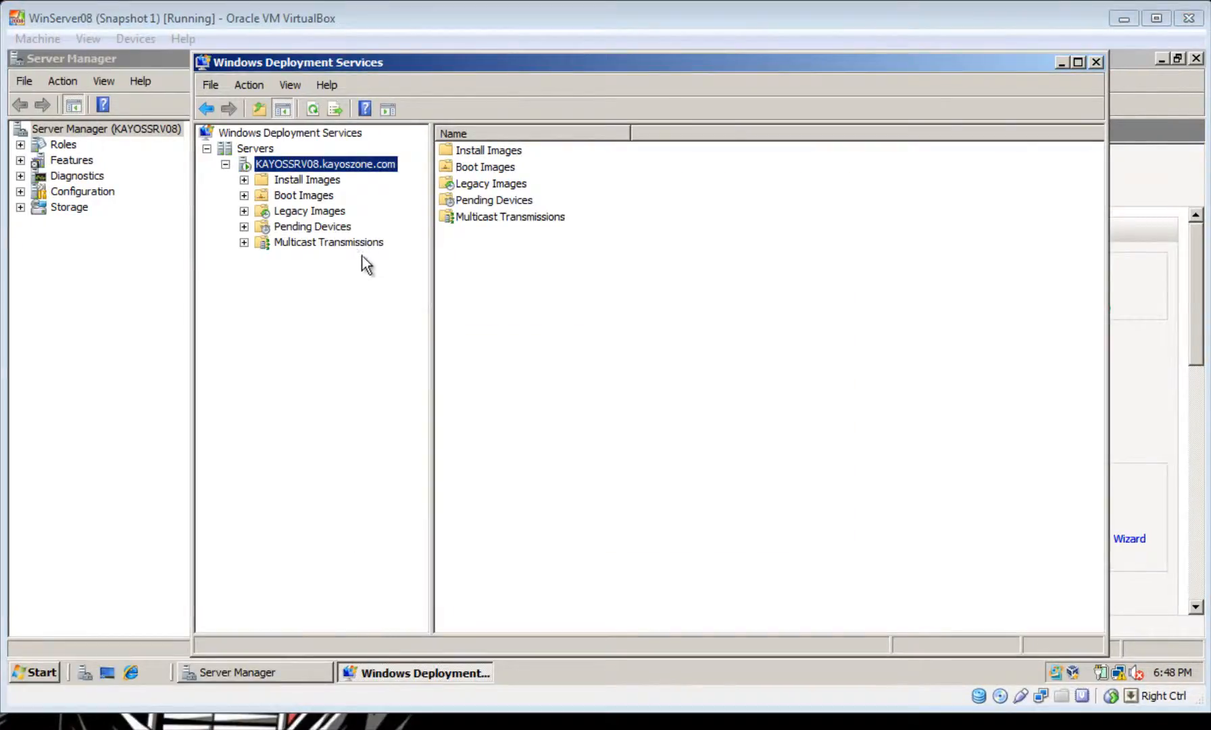
Start adding an install image to the server in a new image group named ImageGroup1.
{"action": "left_click", "coordinate": [317, 181]}
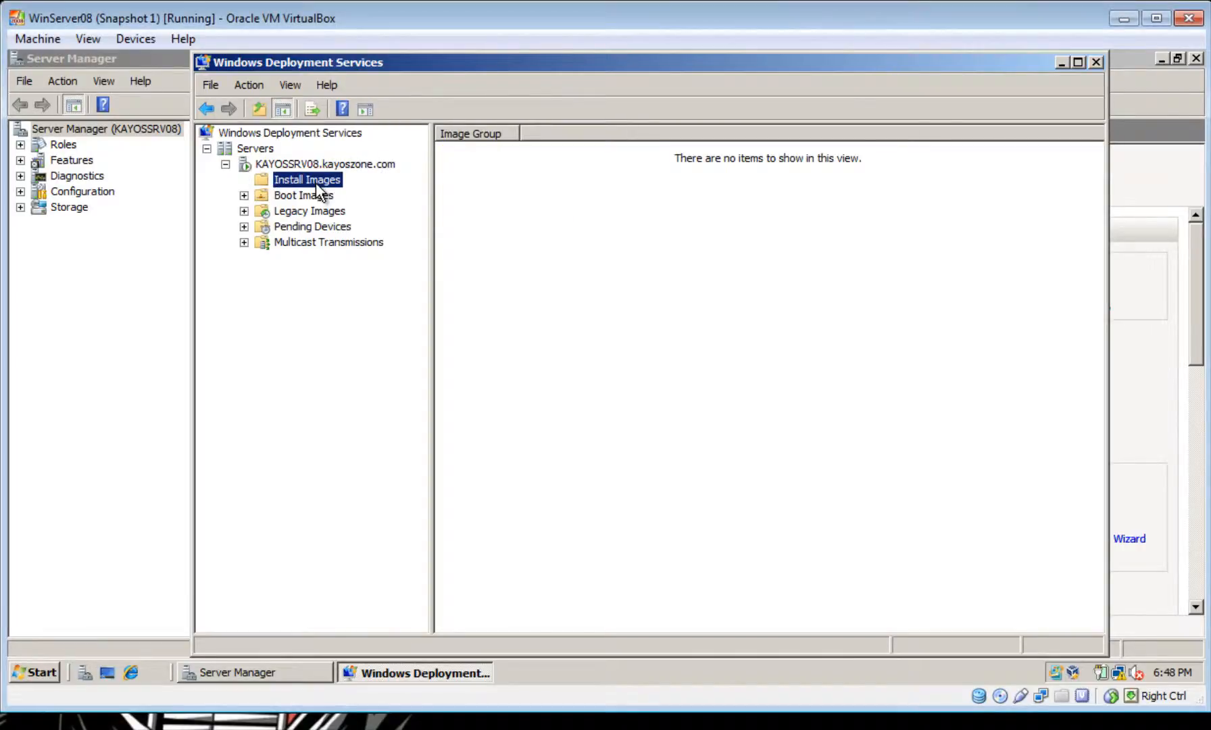
{"action": "right_click", "coordinate": [317, 181]}
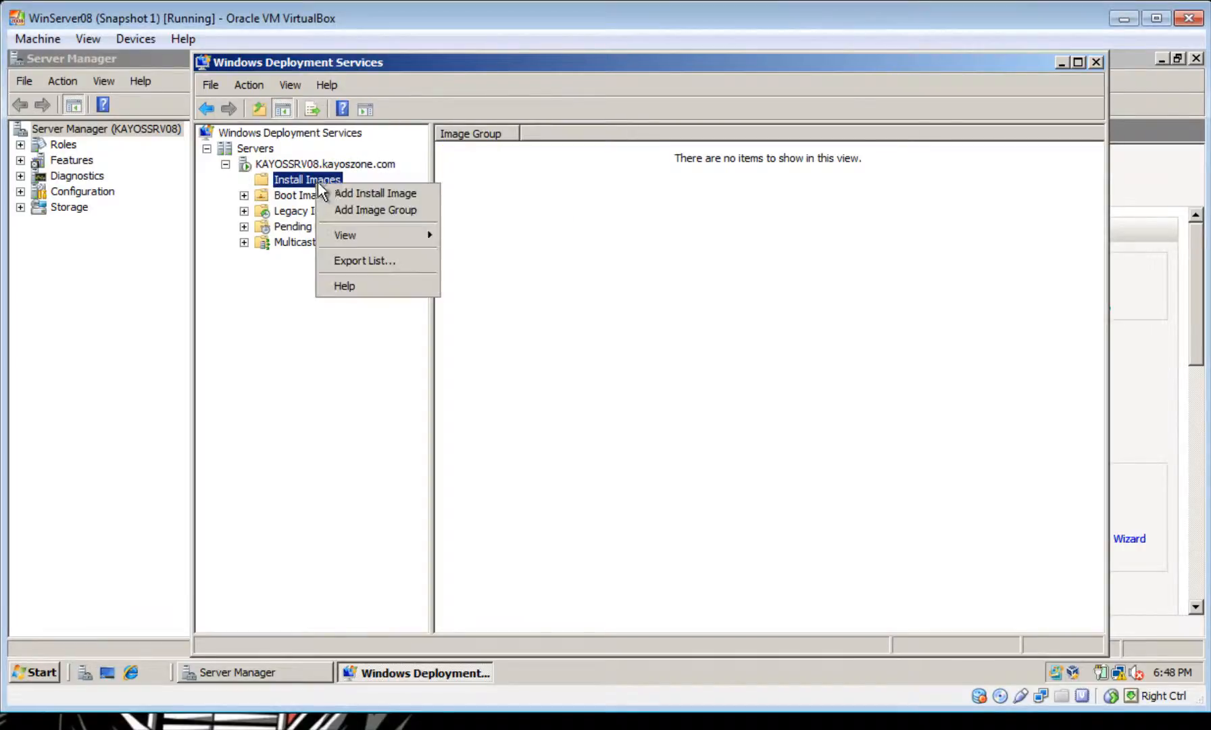
{"action": "left_click", "coordinate": [418, 194]}
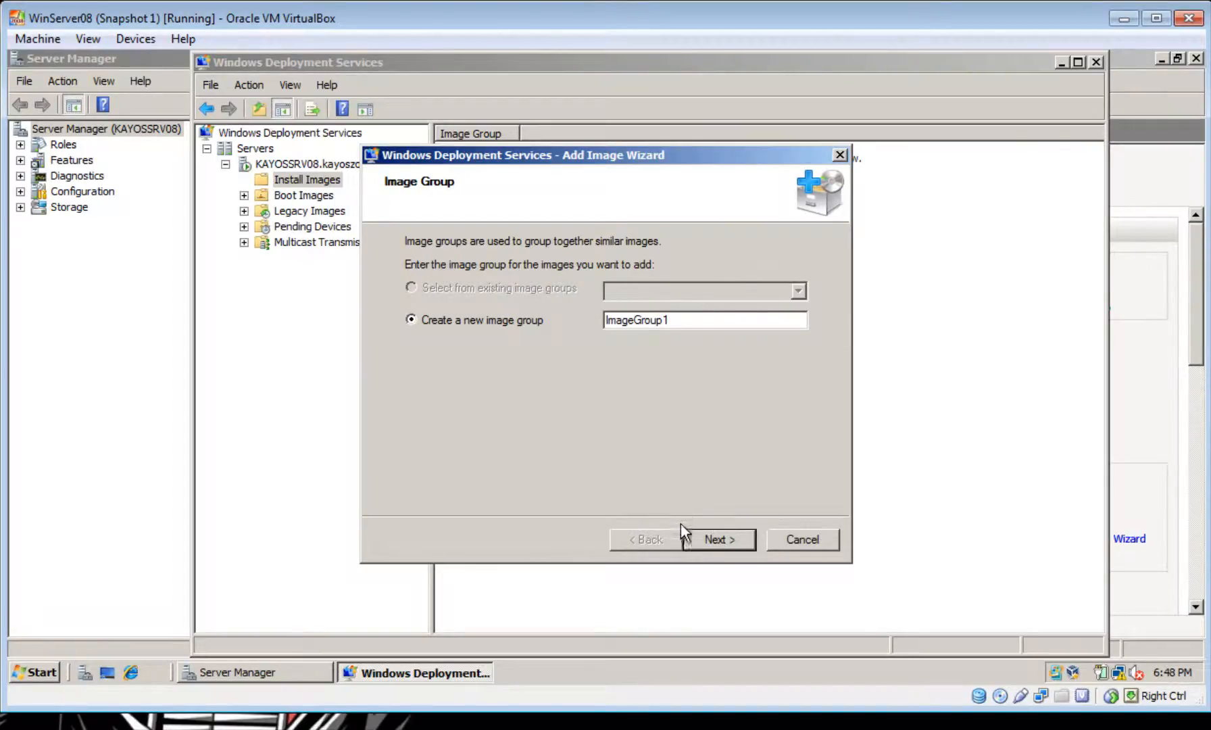
{"action": "left_click", "coordinate": [712, 534]}
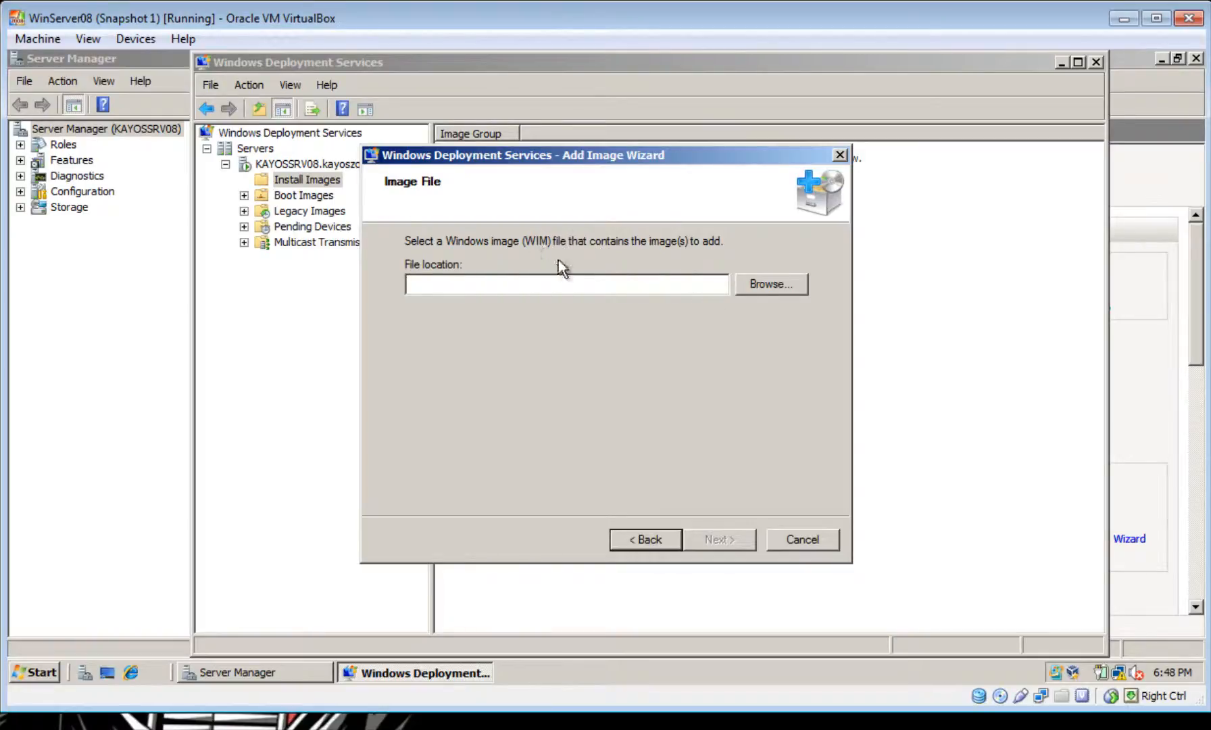
Choose INSTALL.WIM from the SOURCES folder on the WIN_EN_DVD drive (E:) as the install image file.
{"action": "left_click", "coordinate": [757, 286]}
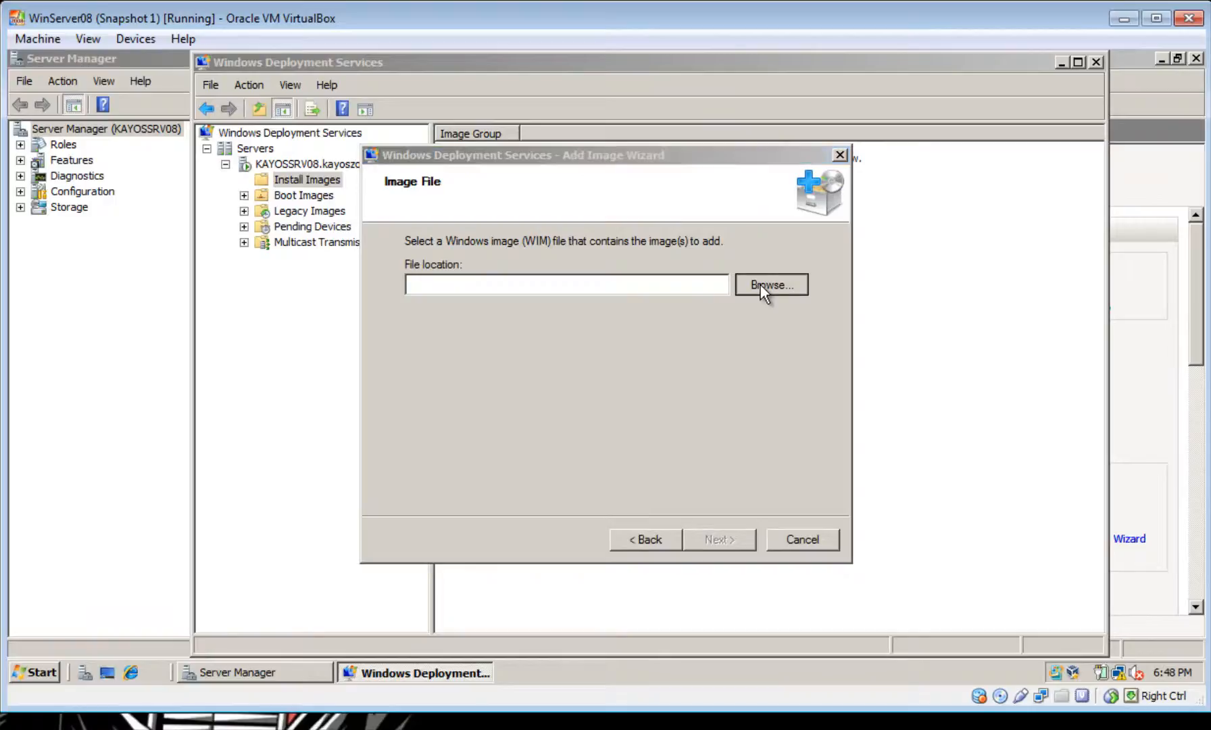
{"action": "left_click", "coordinate": [365, 284]}
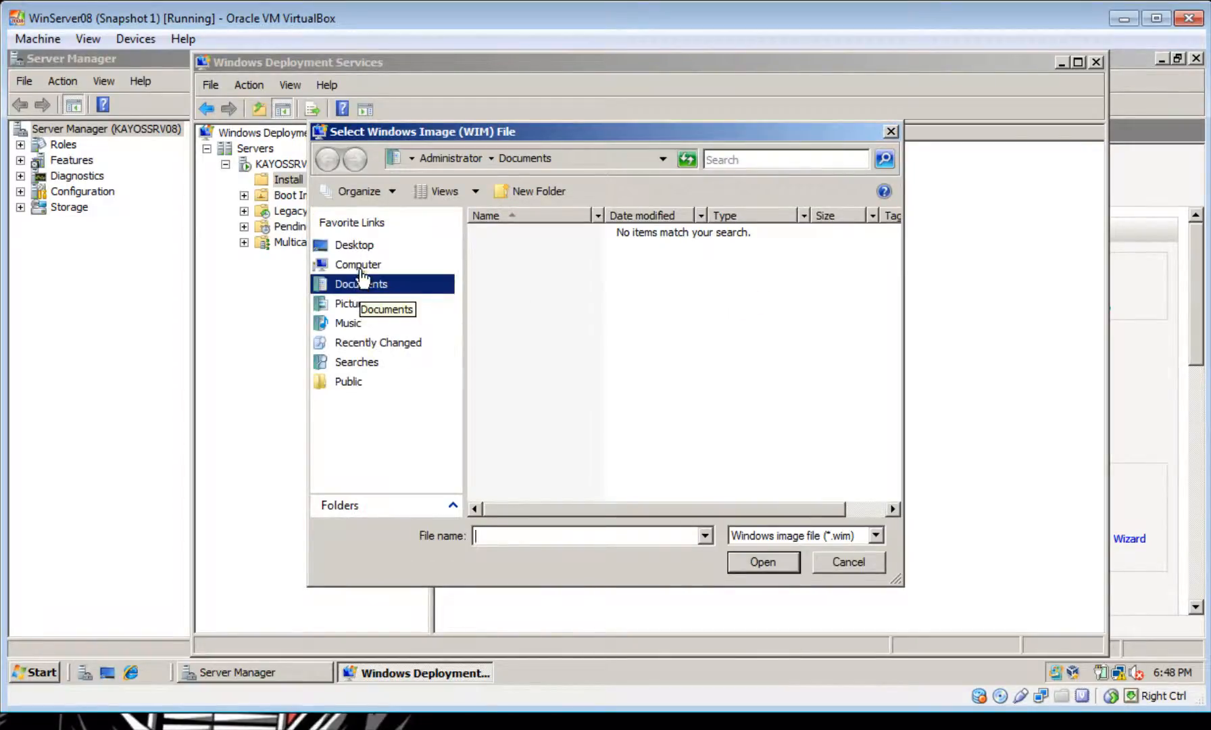
{"action": "left_click", "coordinate": [360, 267]}
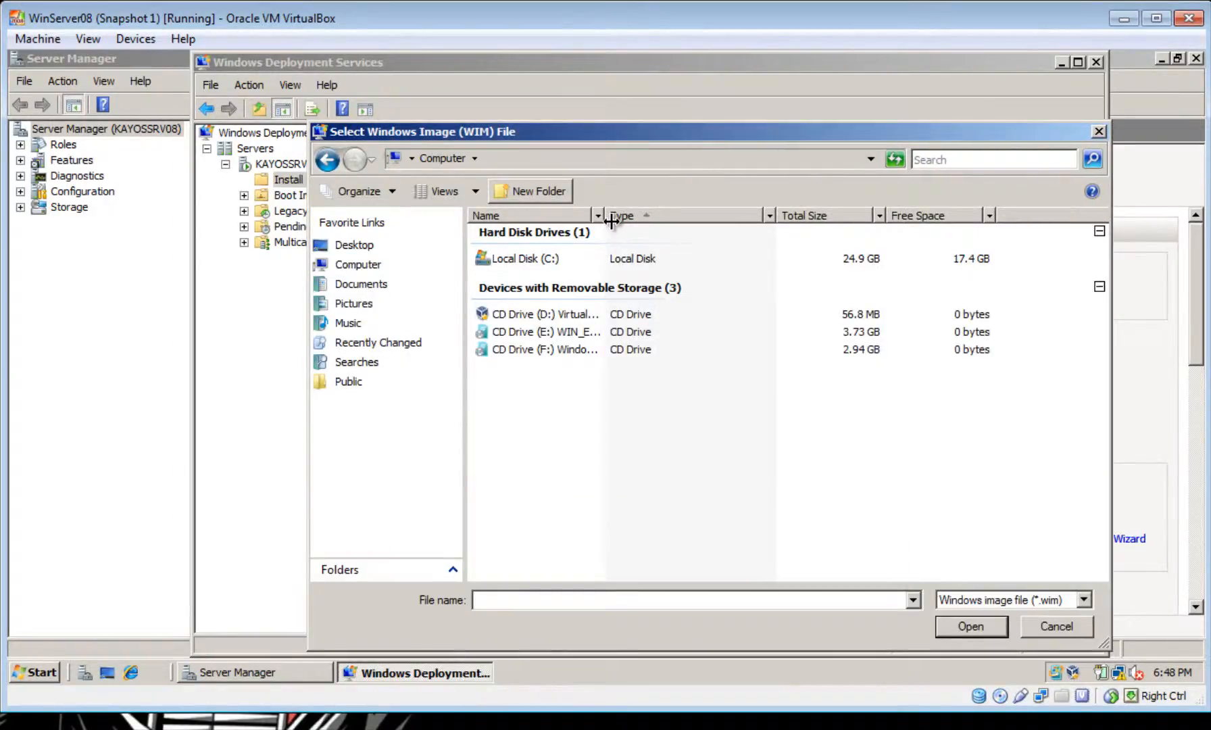
{"action": "left_click_drag", "start_coordinate": [611, 221], "coordinate": [716, 223]}
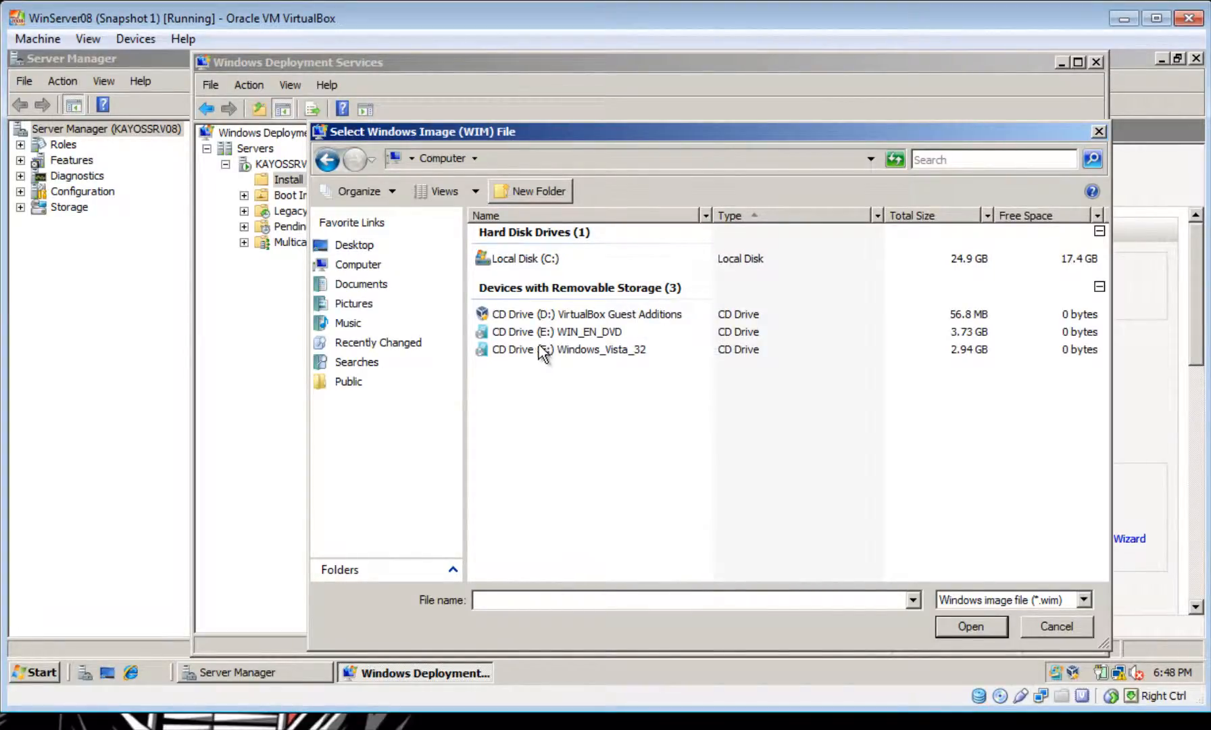
{"action": "double_click", "coordinate": [516, 332]}
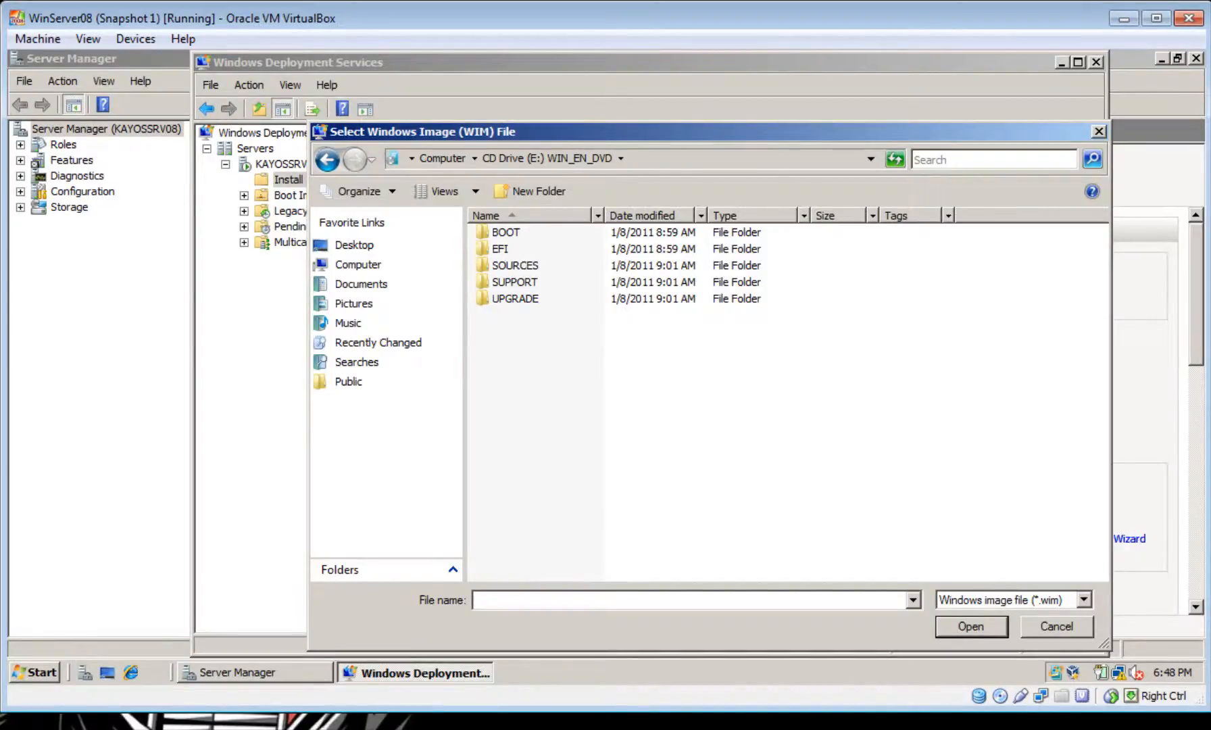
{"action": "double_click", "coordinate": [521, 266]}
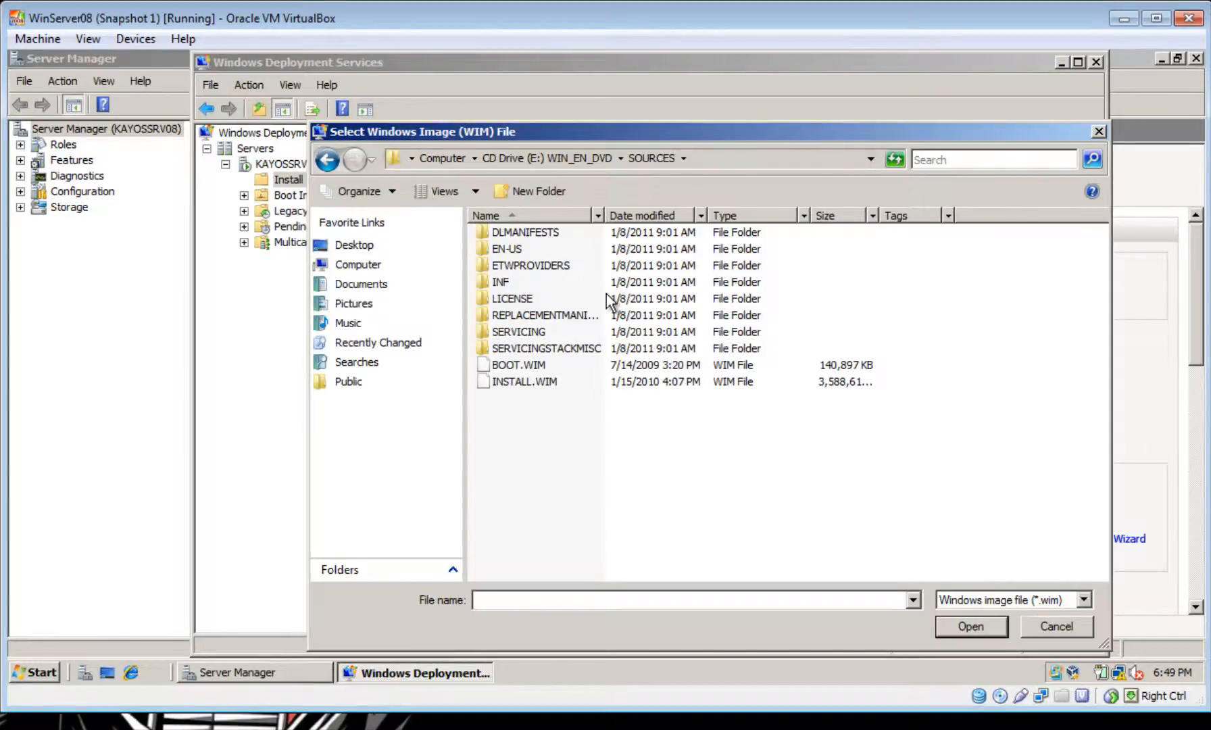
{"action": "left_click_drag", "start_coordinate": [588, 129], "coordinate": [681, 138]}
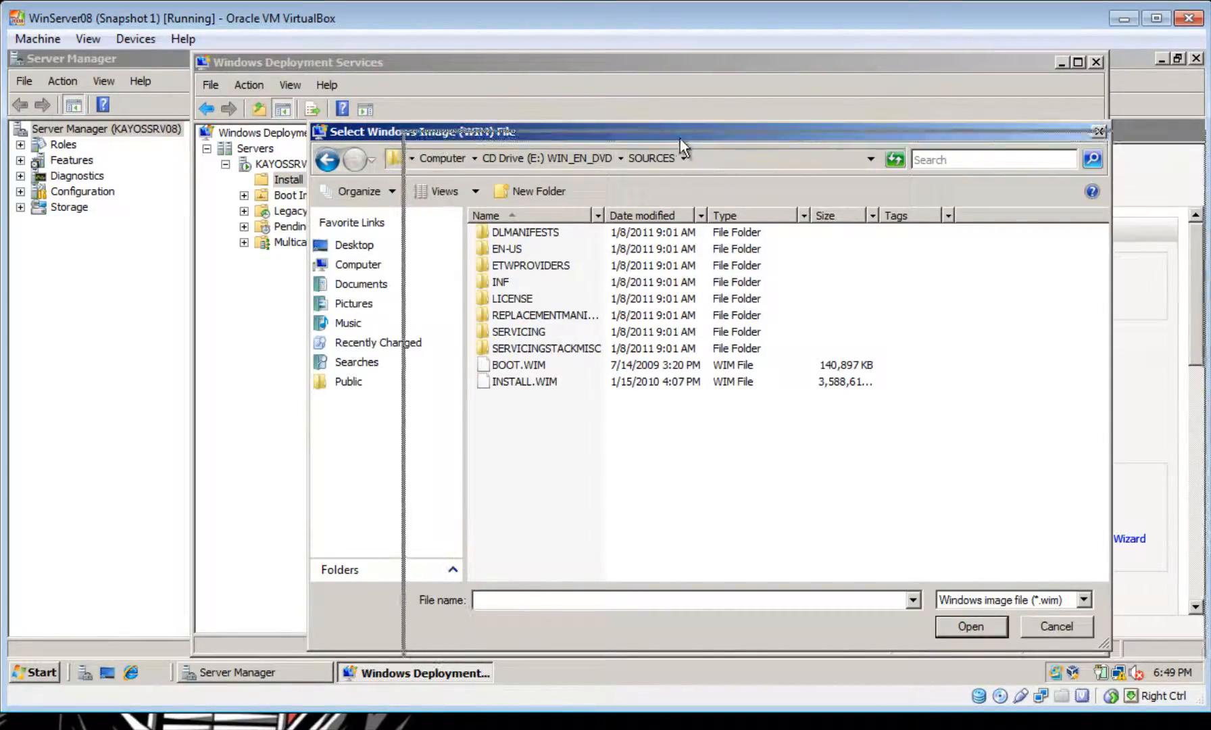
{"action": "left_click", "coordinate": [639, 390]}
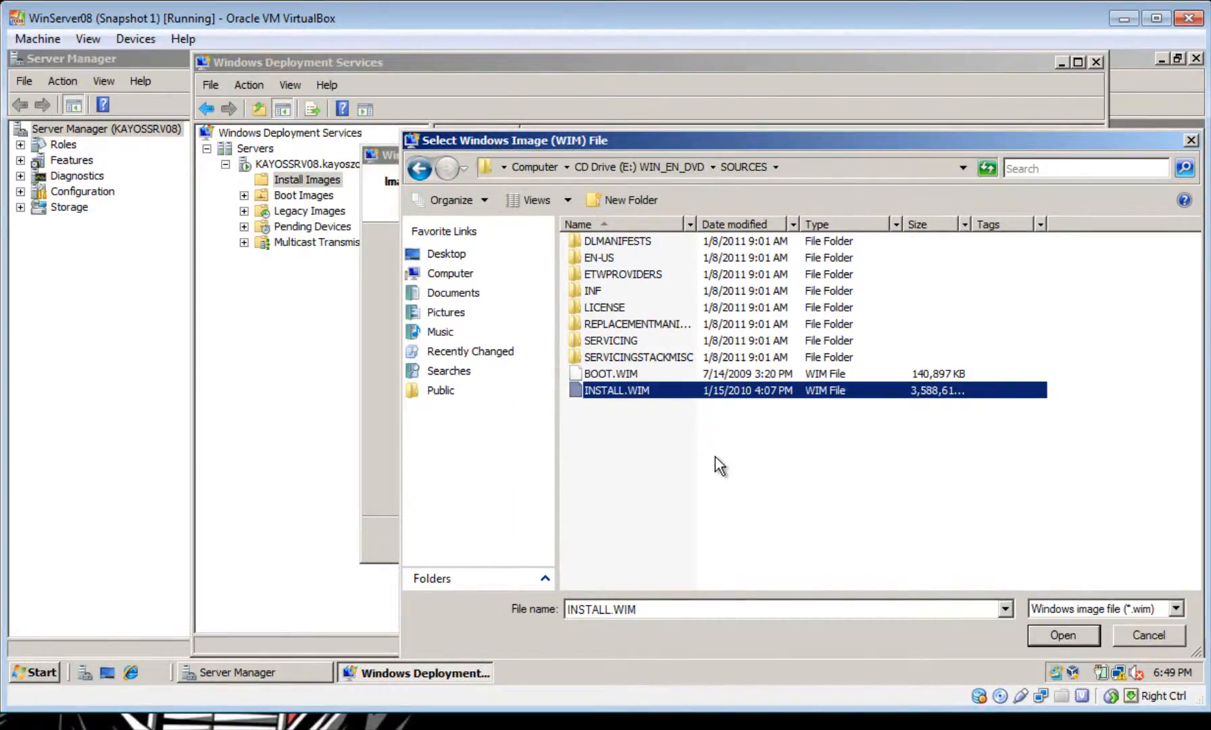
{"action": "left_click", "coordinate": [1041, 634]}
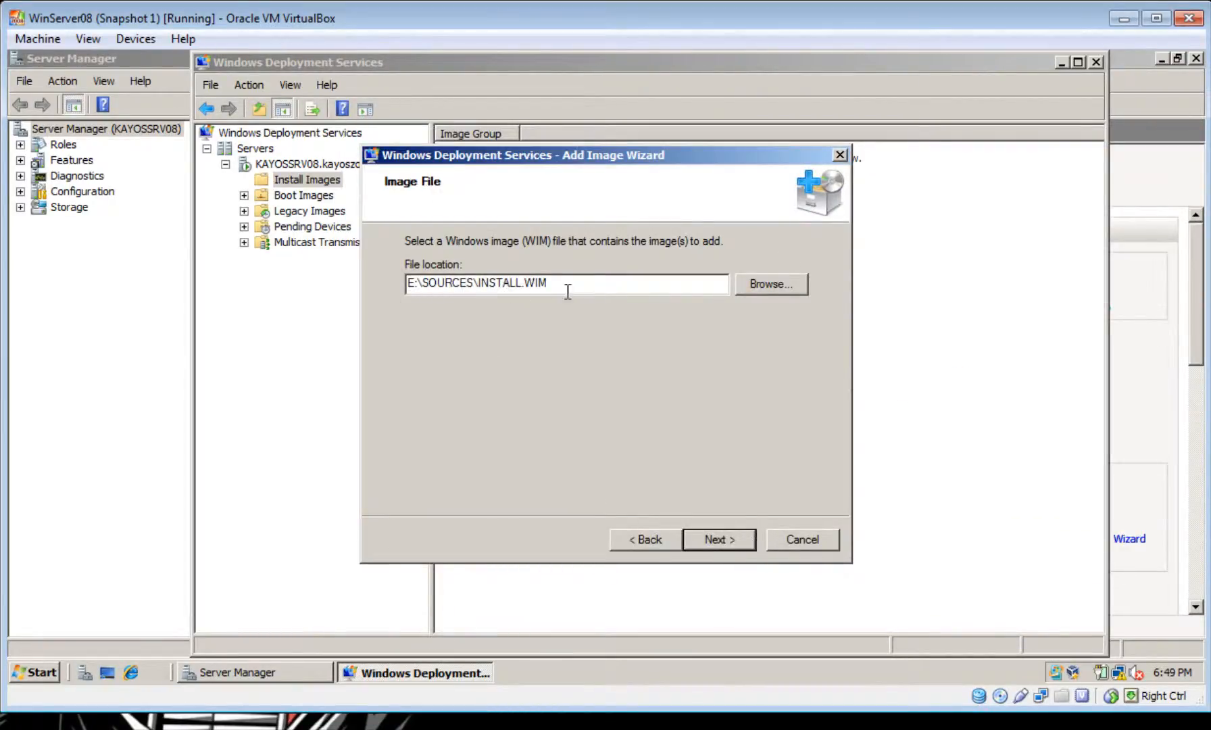
{"action": "left_click", "coordinate": [724, 542]}
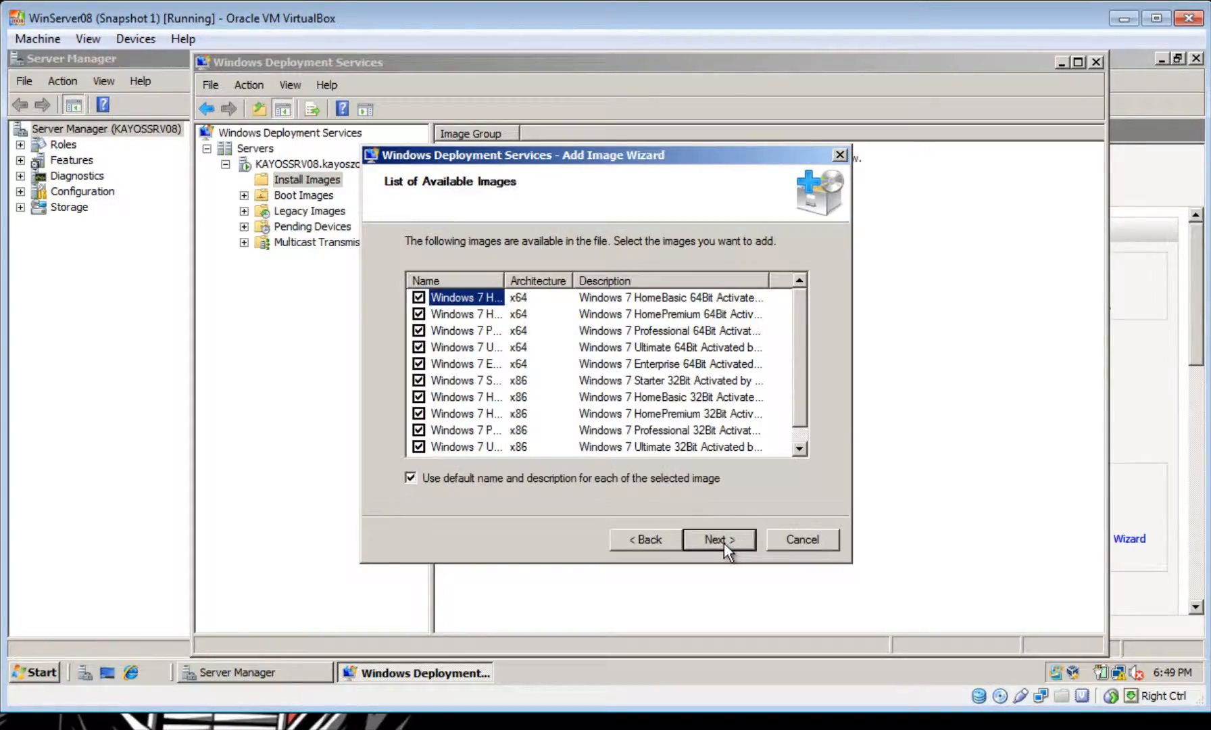
Exclude every 32-bit edition except Windows 7 Ultimate 32Bit from the available images.
{"action": "scroll", "coordinate": [801, 346], "scroll_direction": "down", "scroll_amount": 1}
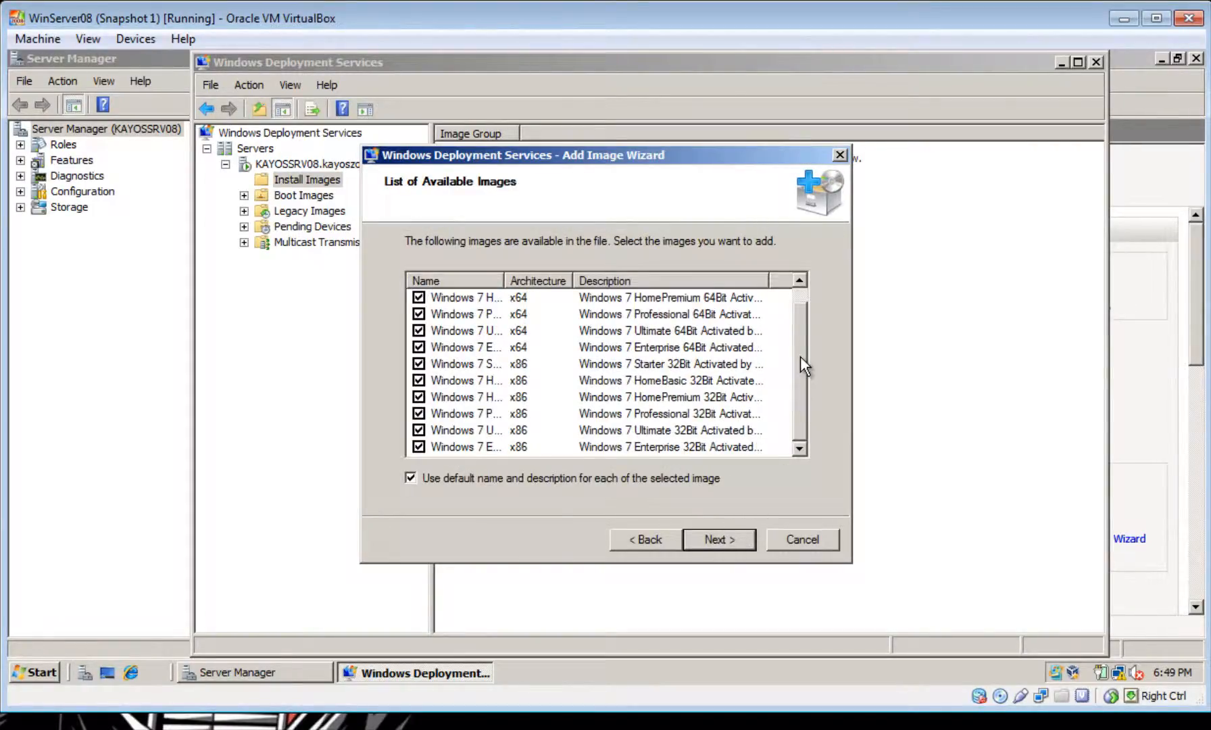
{"action": "scroll", "coordinate": [801, 357], "scroll_direction": "up", "scroll_amount": 1}
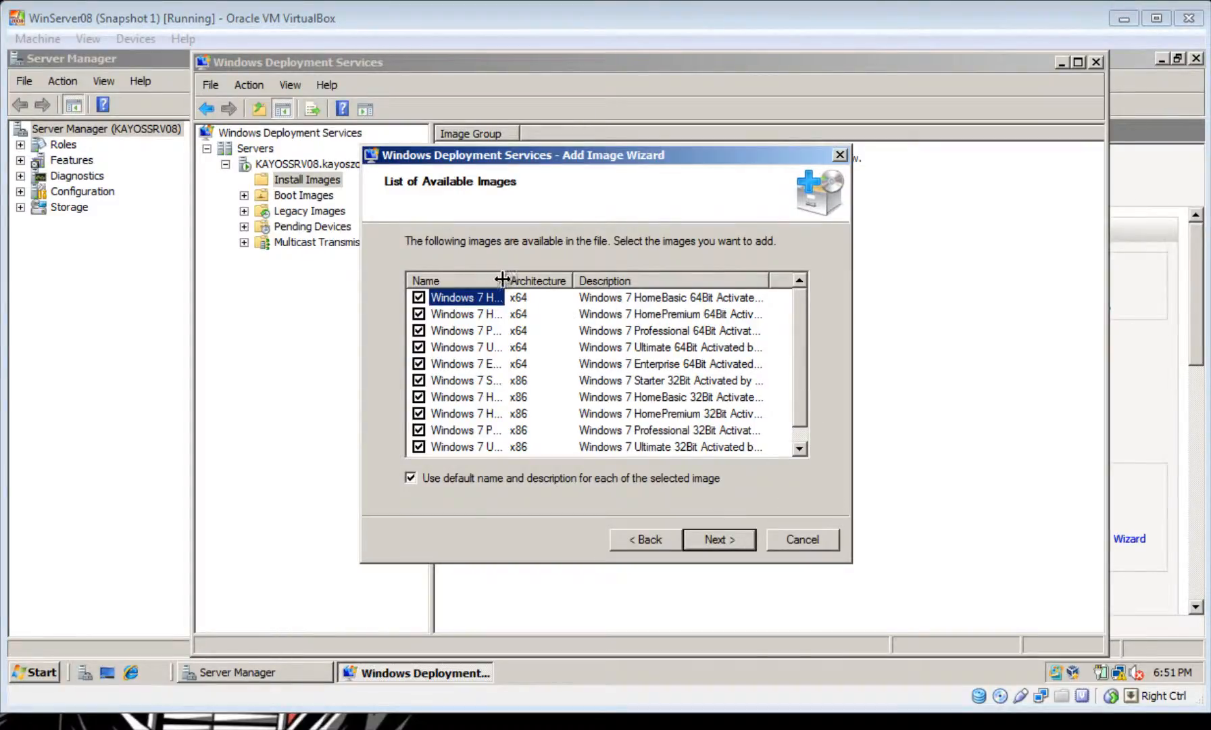
{"action": "left_click_drag", "start_coordinate": [508, 279], "coordinate": [605, 280]}
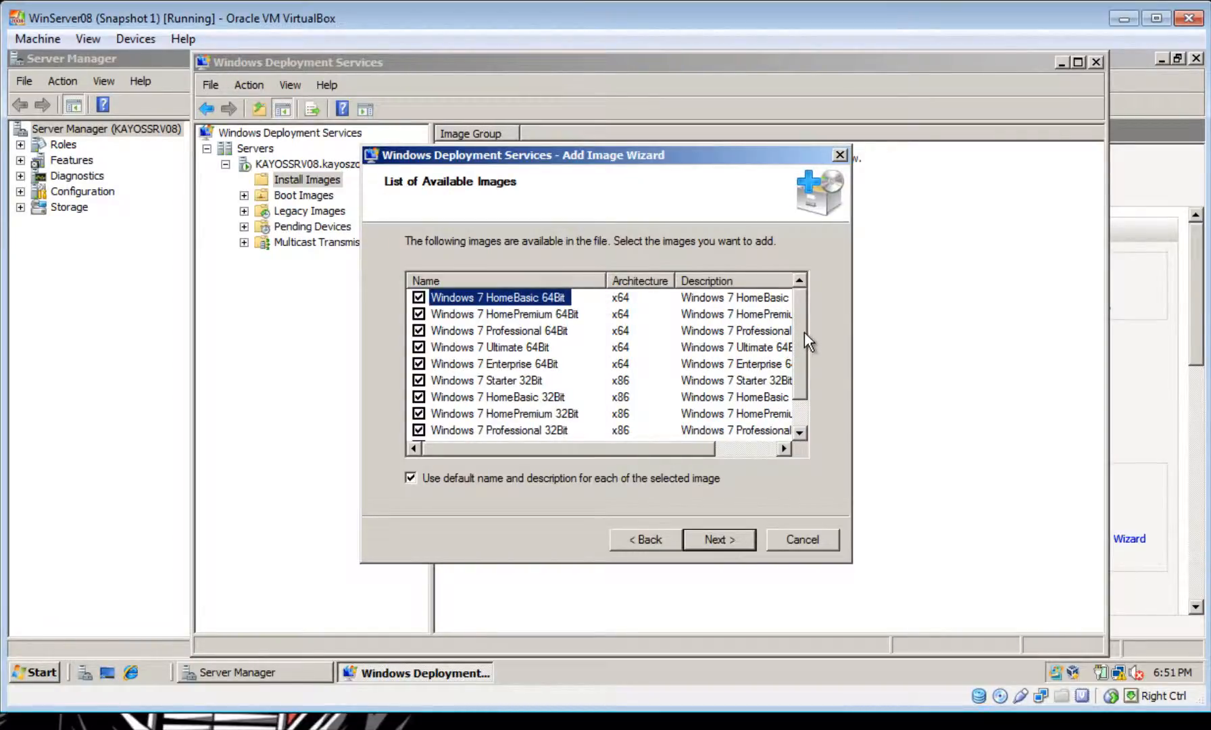
{"action": "left_click_drag", "start_coordinate": [805, 332], "coordinate": [800, 393]}
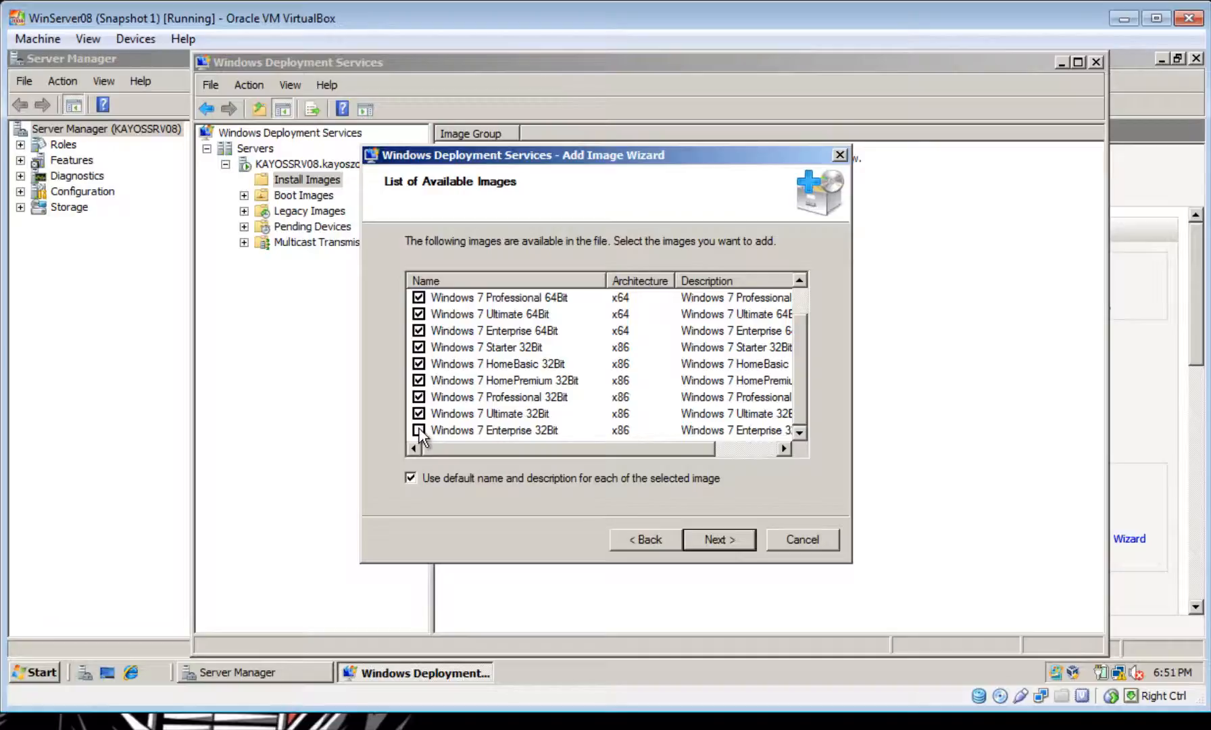
{"action": "left_click", "coordinate": [419, 397]}
{"action": "left_click", "coordinate": [419, 379]}
{"action": "left_click", "coordinate": [419, 365]}
{"action": "left_click", "coordinate": [419, 347]}
Exclude every 64-bit edition except Windows 7 Ultimate 64Bit and proceed to the summary.
{"action": "left_click_drag", "start_coordinate": [802, 383], "coordinate": [806, 359]}
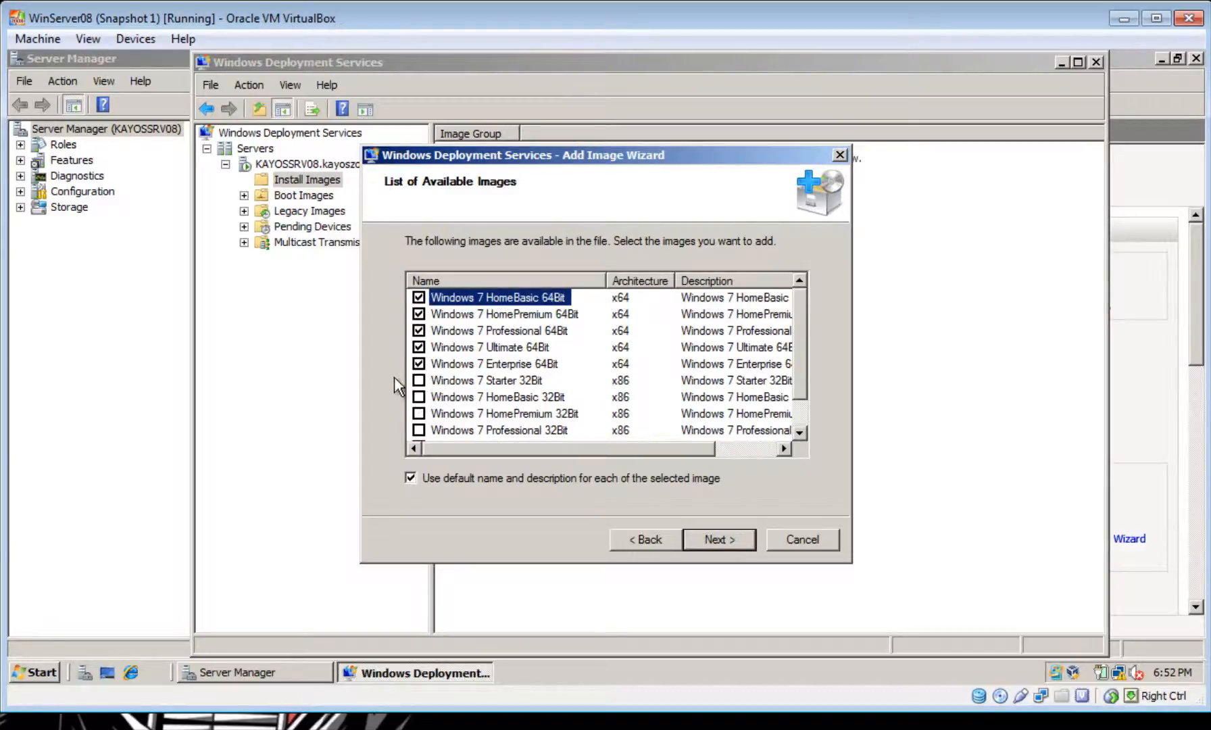
{"action": "left_click", "coordinate": [419, 364]}
{"action": "left_click", "coordinate": [419, 330]}
{"action": "left_click", "coordinate": [420, 314]}
{"action": "left_click", "coordinate": [419, 298]}
{"action": "left_click_drag", "start_coordinate": [802, 397], "coordinate": [800, 432]}
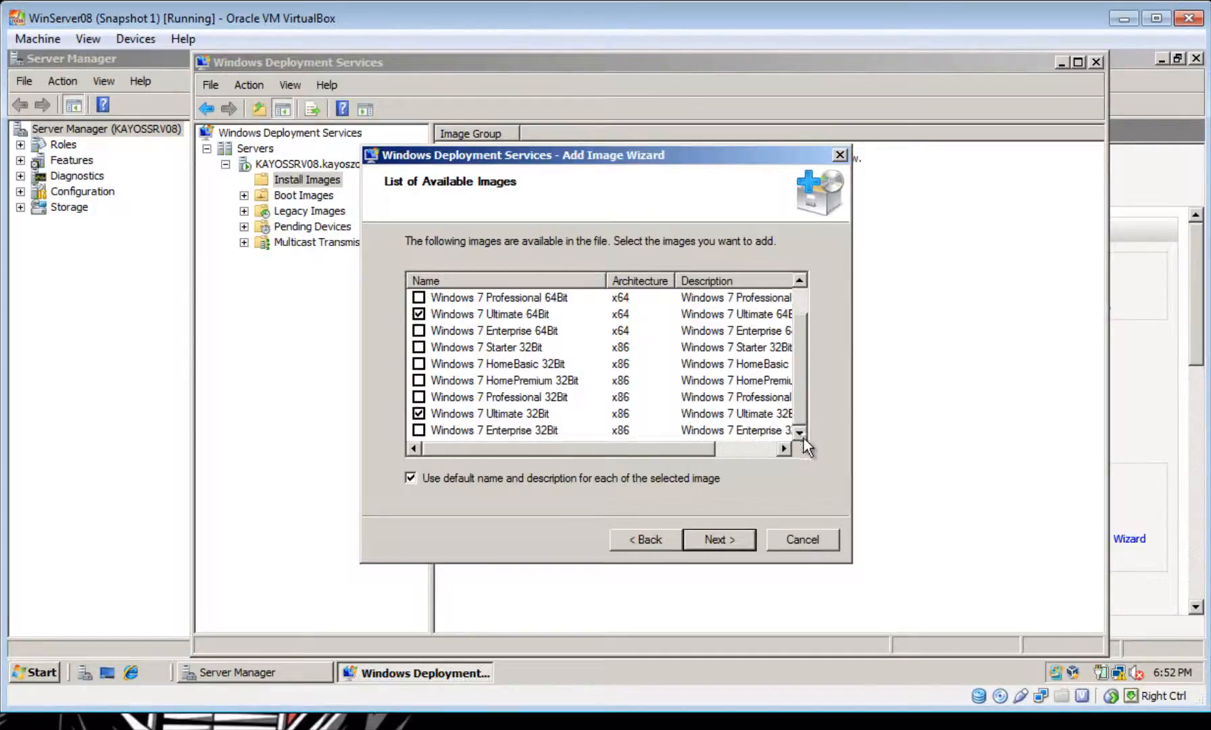
{"action": "left_click", "coordinate": [729, 544]}
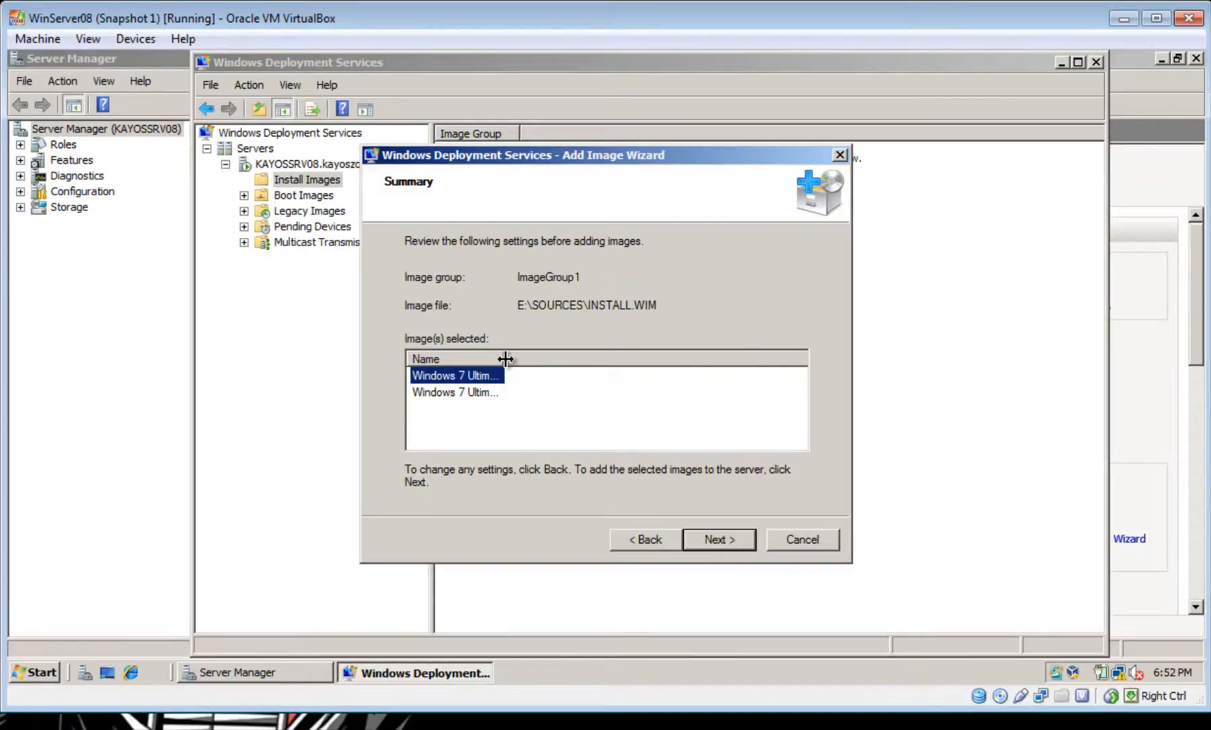
Add the two Windows 7 Ultimate images to ImageGroup1, finish the wizard, and check their full names in the image list.
{"action": "left_click_drag", "start_coordinate": [506, 359], "coordinate": [636, 359]}
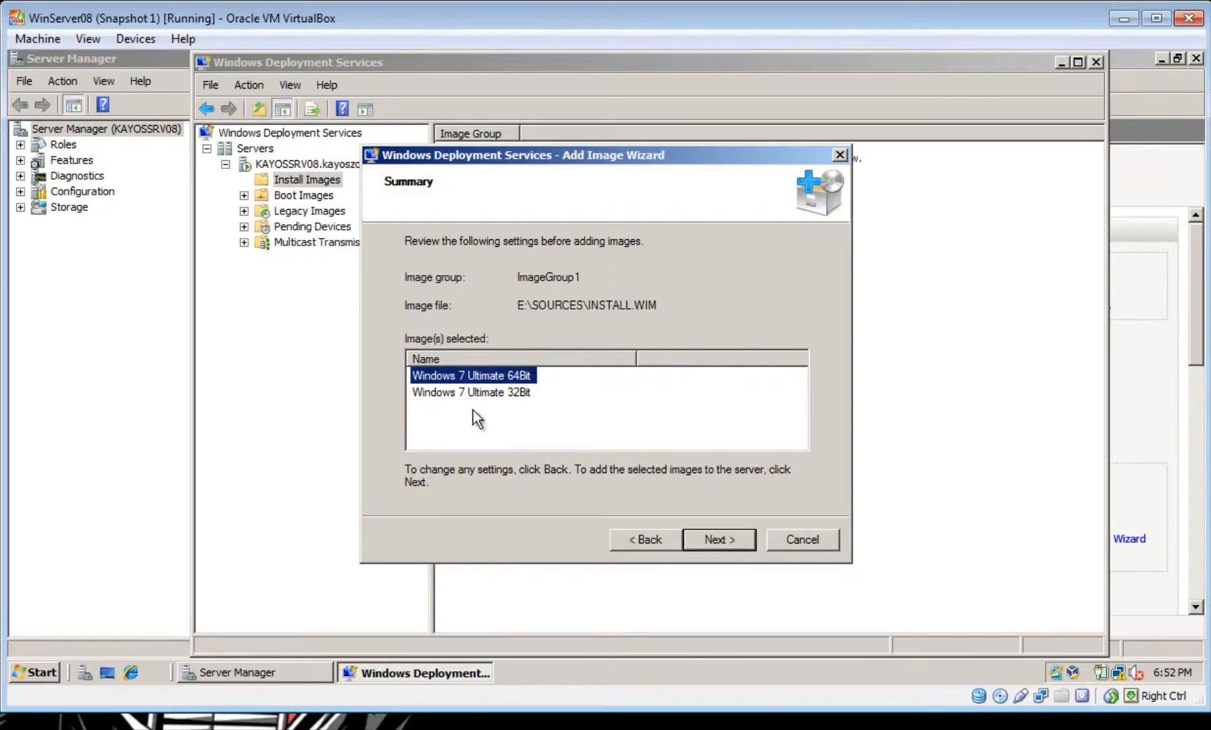
{"action": "left_click", "coordinate": [486, 391]}
{"action": "left_click", "coordinate": [497, 374]}
{"action": "left_click", "coordinate": [715, 541]}
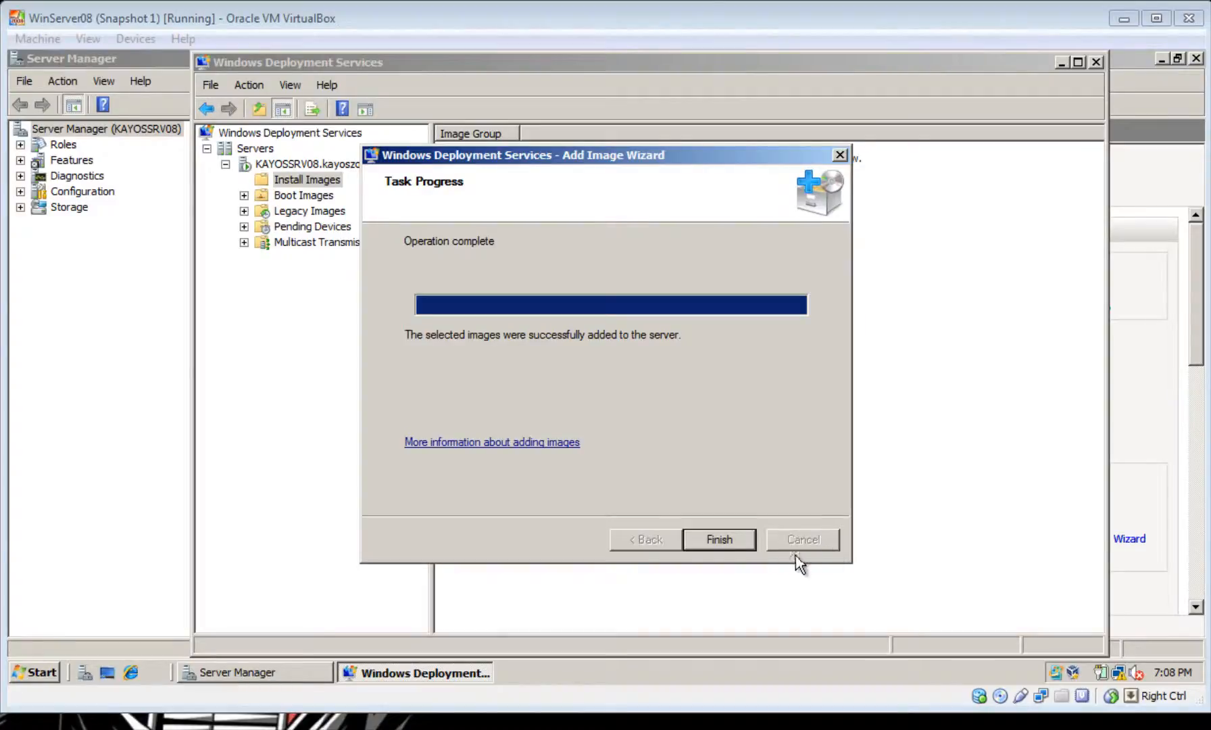
{"action": "left_click", "coordinate": [731, 534]}
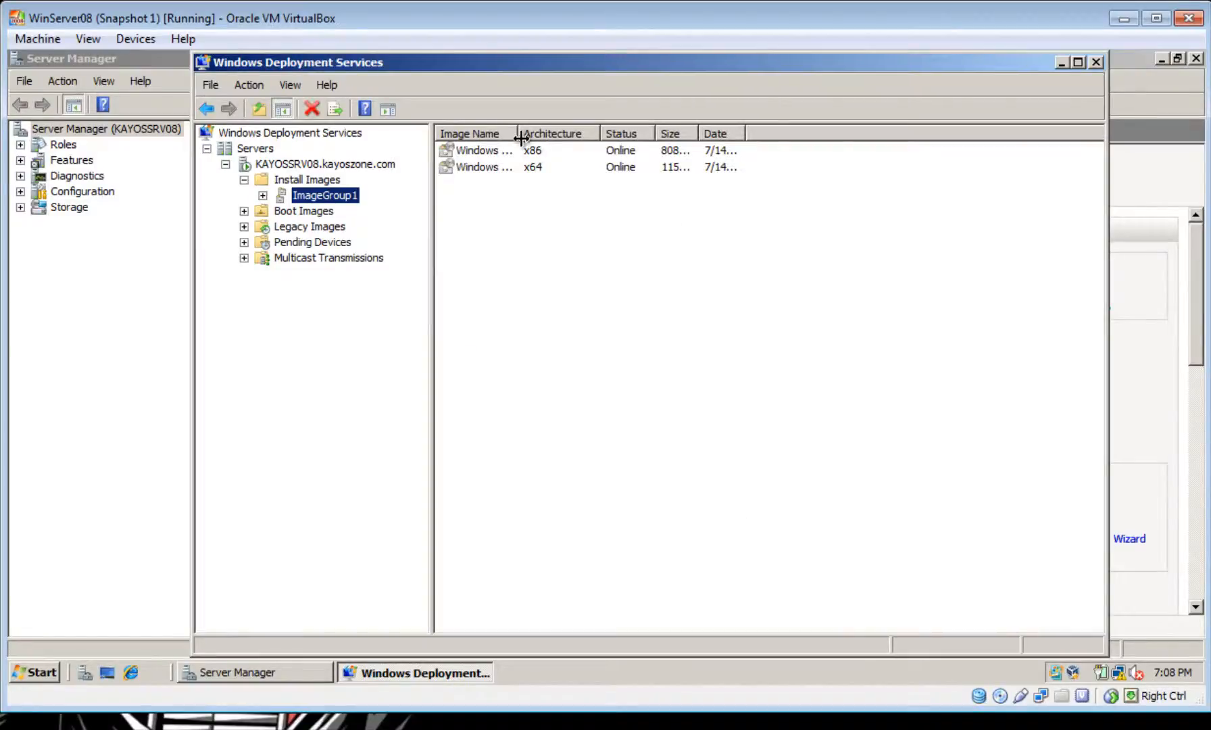
{"action": "left_click_drag", "start_coordinate": [518, 133], "coordinate": [670, 133]}
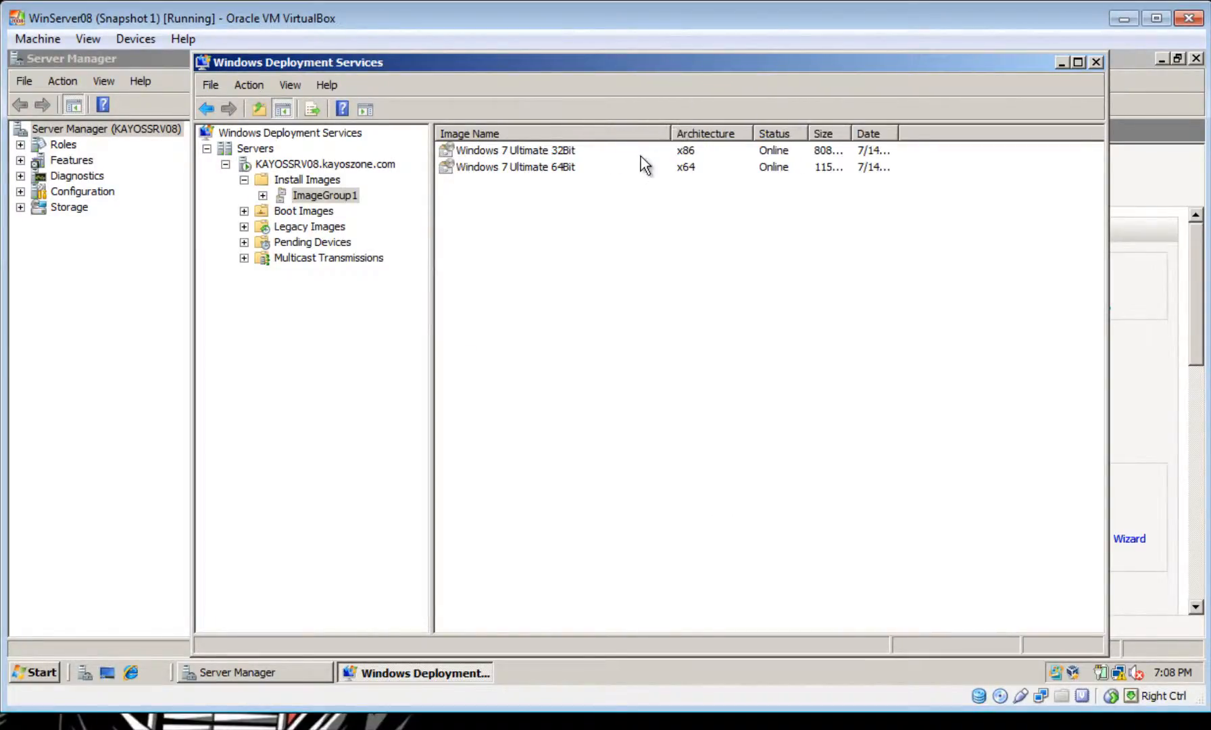
{"action": "left_click", "coordinate": [537, 169]}
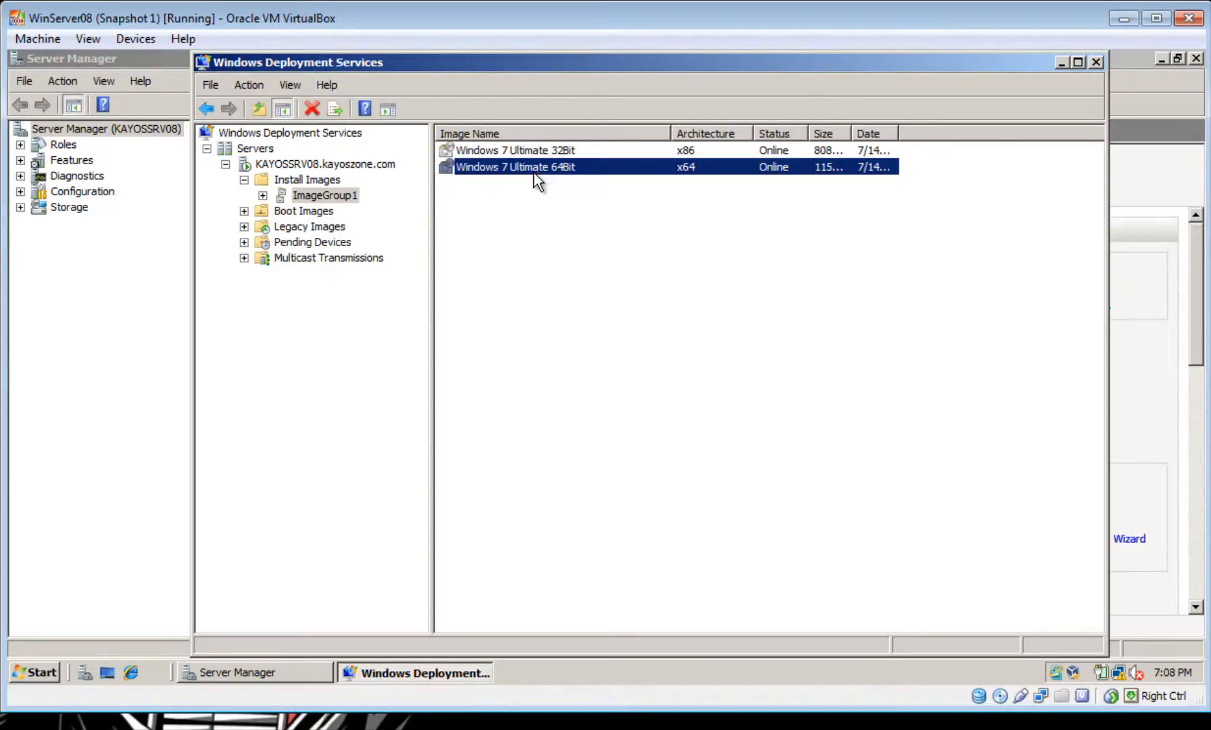
Start adding a boot image to the server using E:\SOURCES\BOOT.WIM as the image file.
{"action": "left_click", "coordinate": [316, 211]}
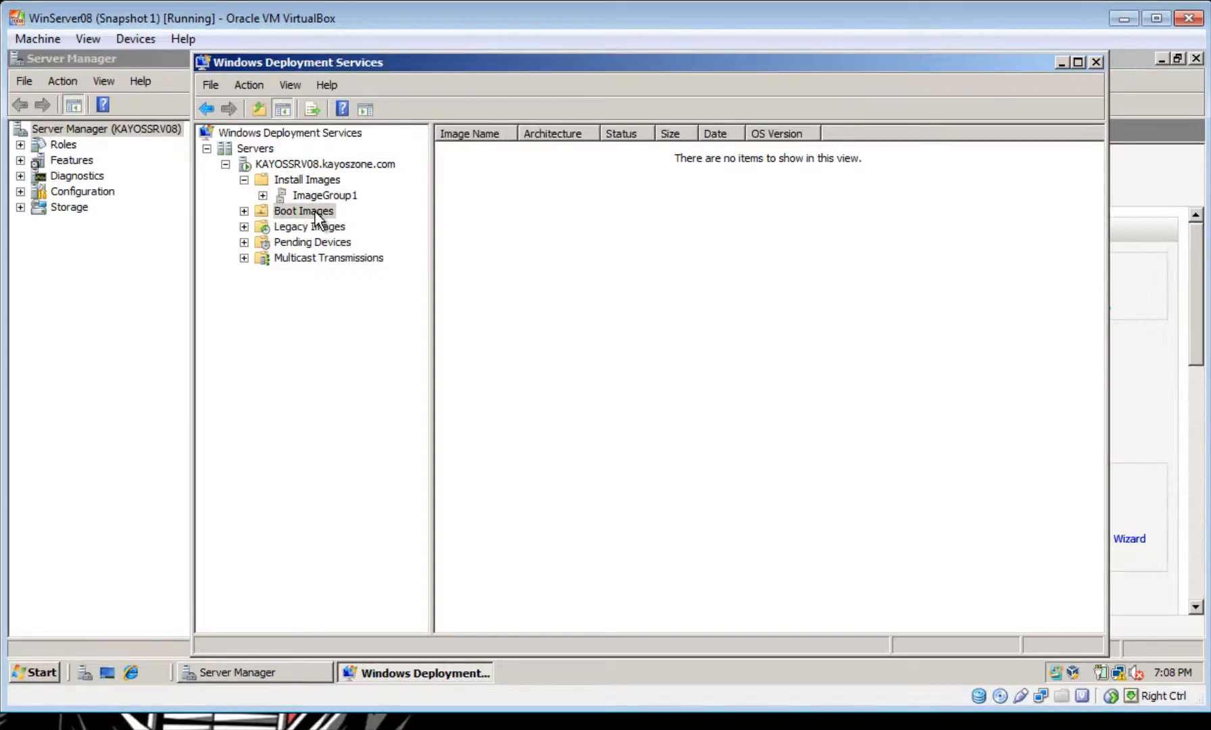
{"action": "right_click", "coordinate": [319, 209]}
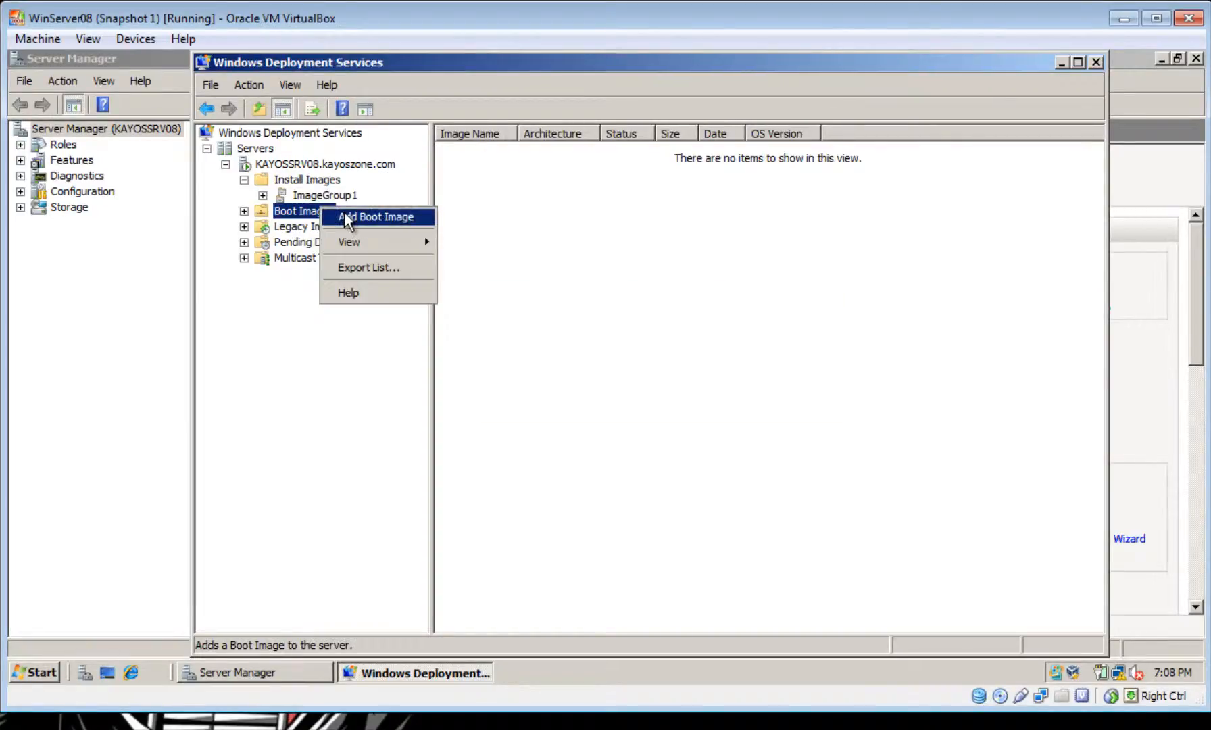
{"action": "left_click", "coordinate": [344, 218]}
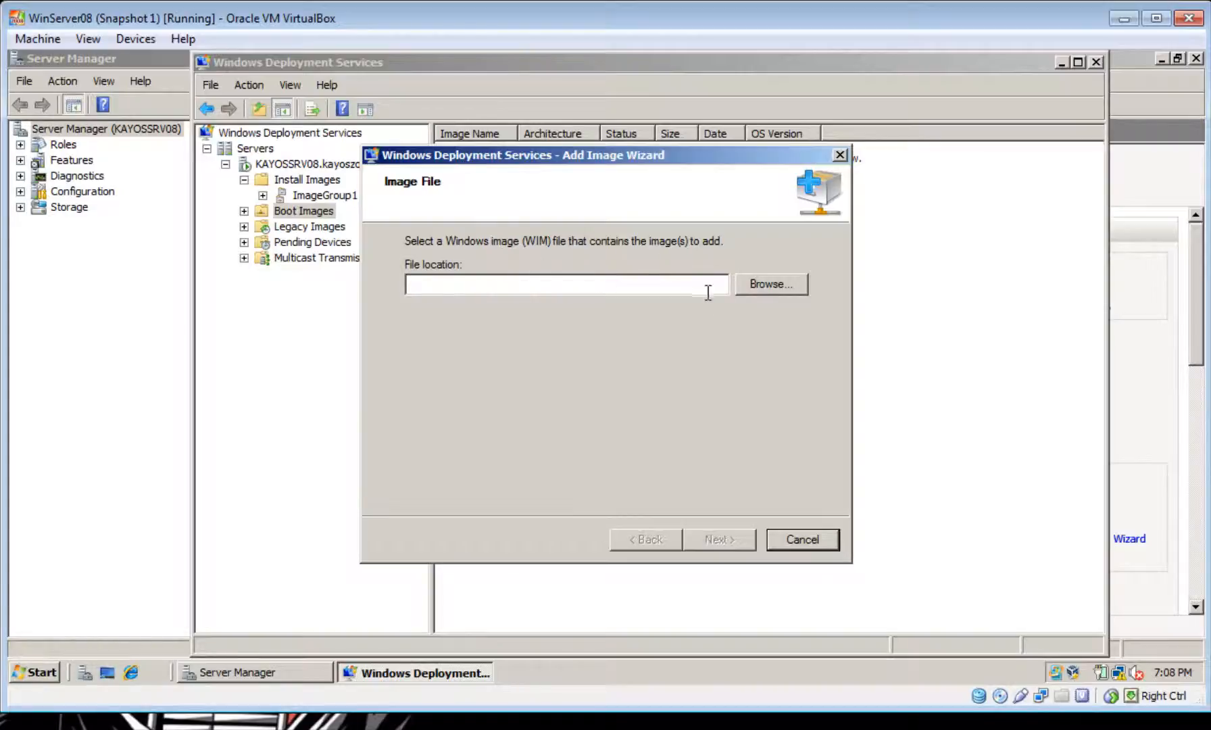
{"action": "left_click", "coordinate": [789, 286]}
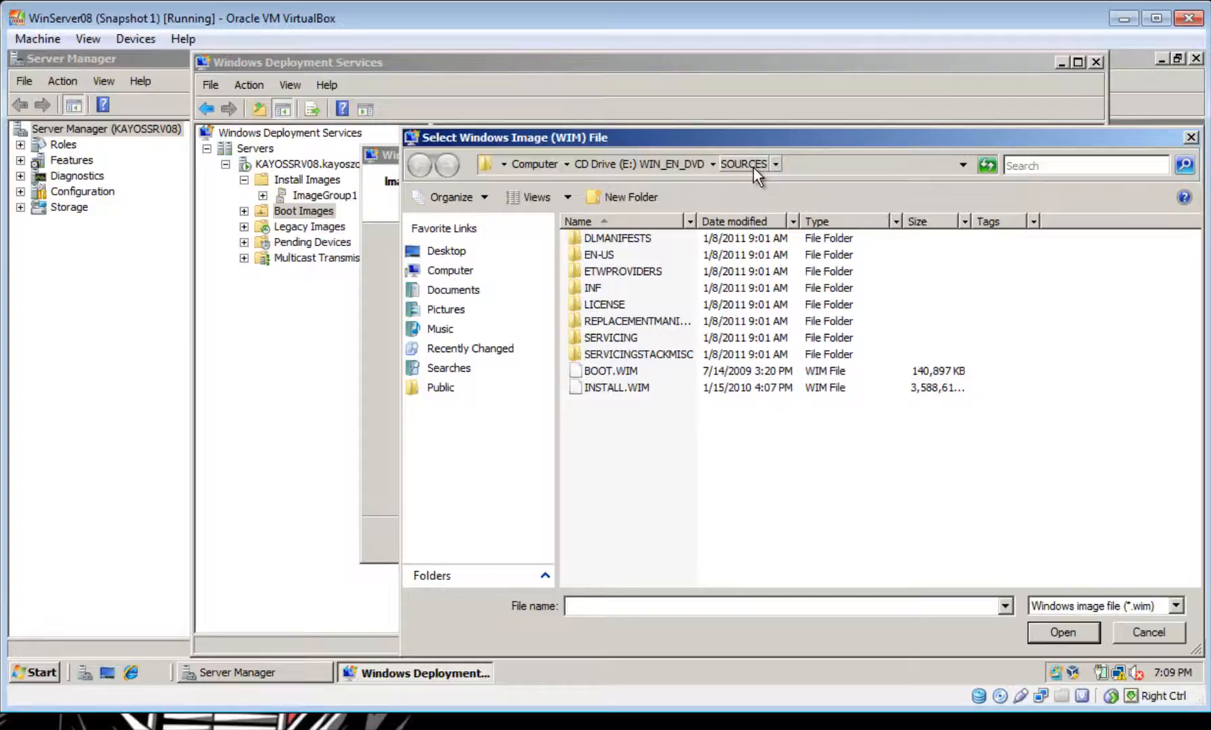
{"action": "left_click", "coordinate": [625, 375]}
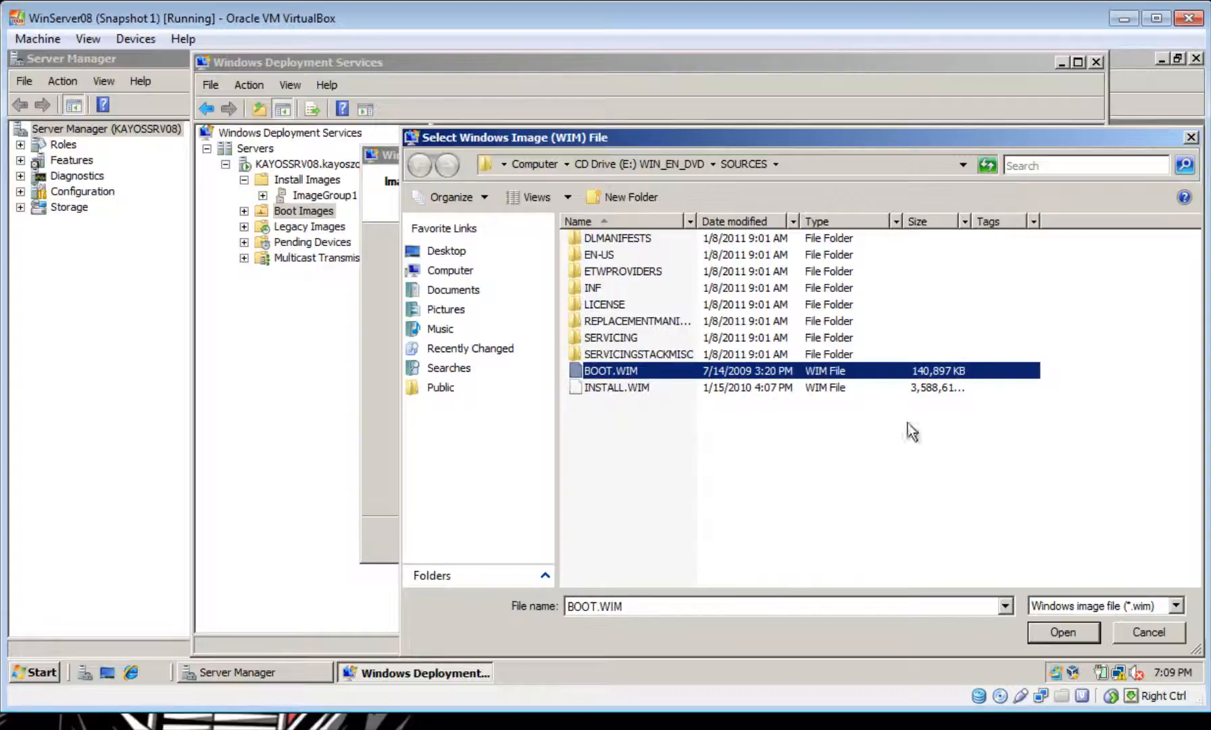
{"action": "left_click", "coordinate": [1075, 631]}
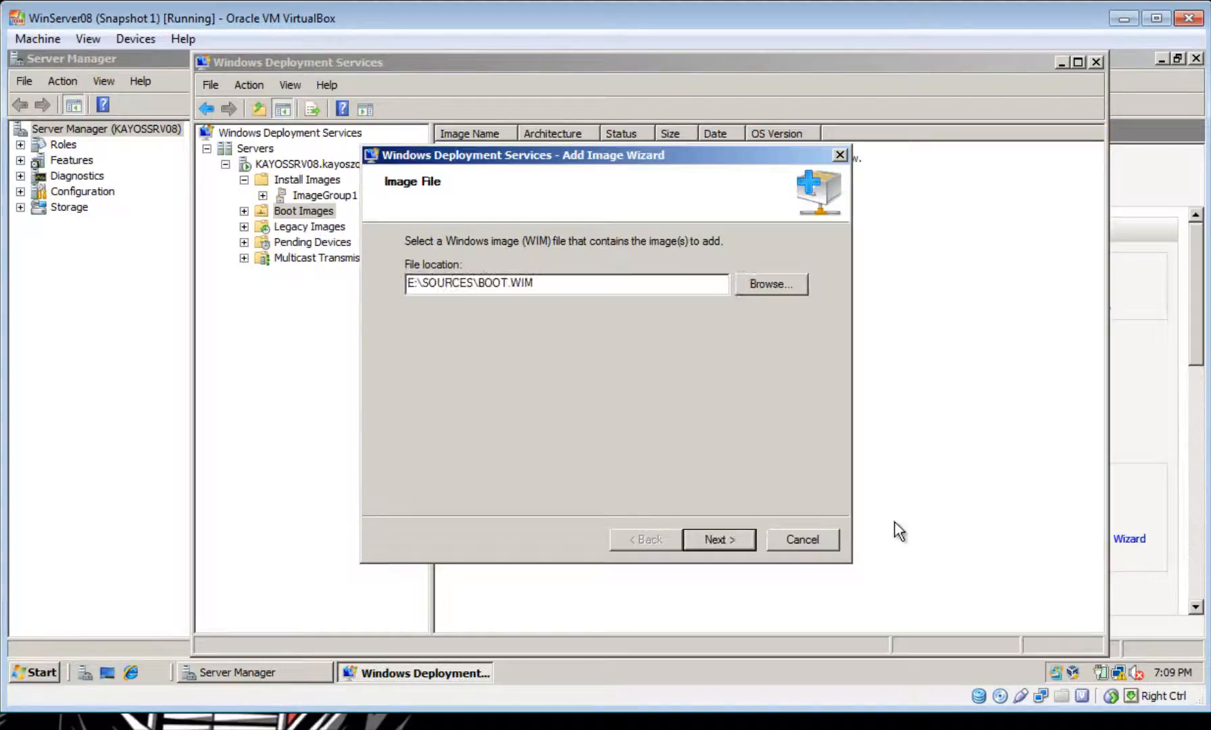
{"action": "left_click", "coordinate": [719, 540]}
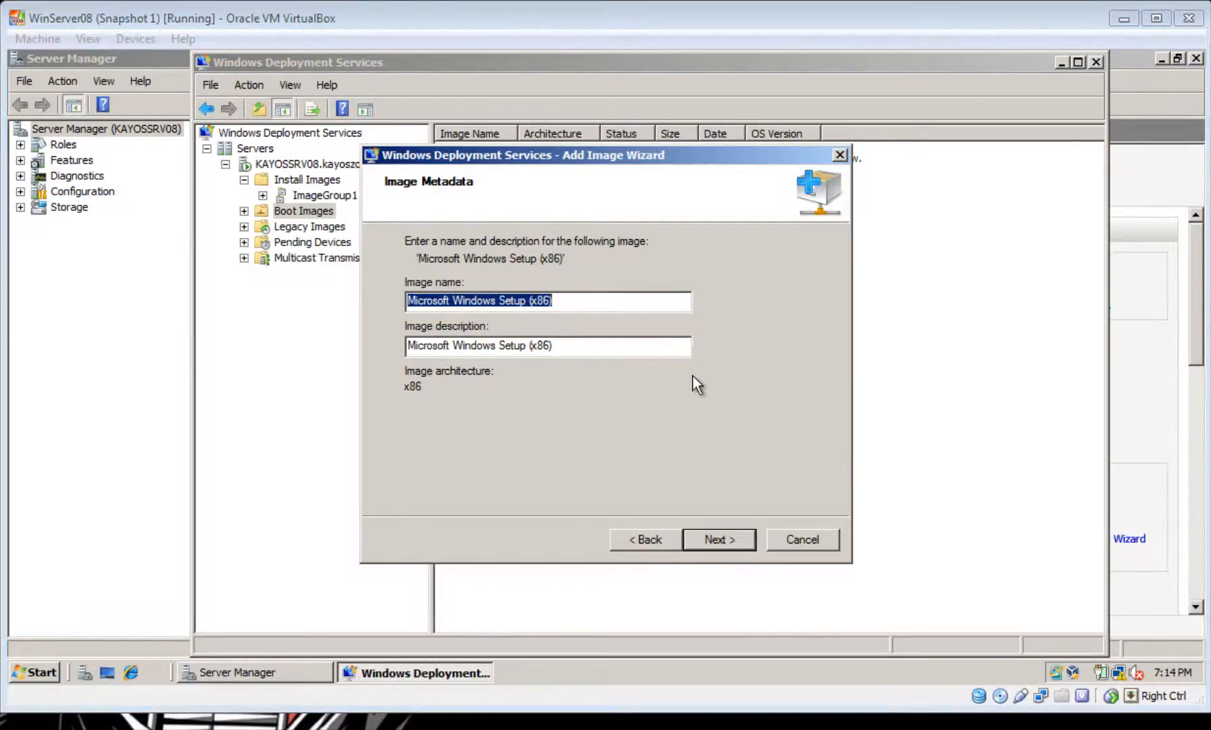
Add the boot image with its default name and description, finish the wizard, and widen the image name column in the boot image list.
{"action": "left_click", "coordinate": [729, 532]}
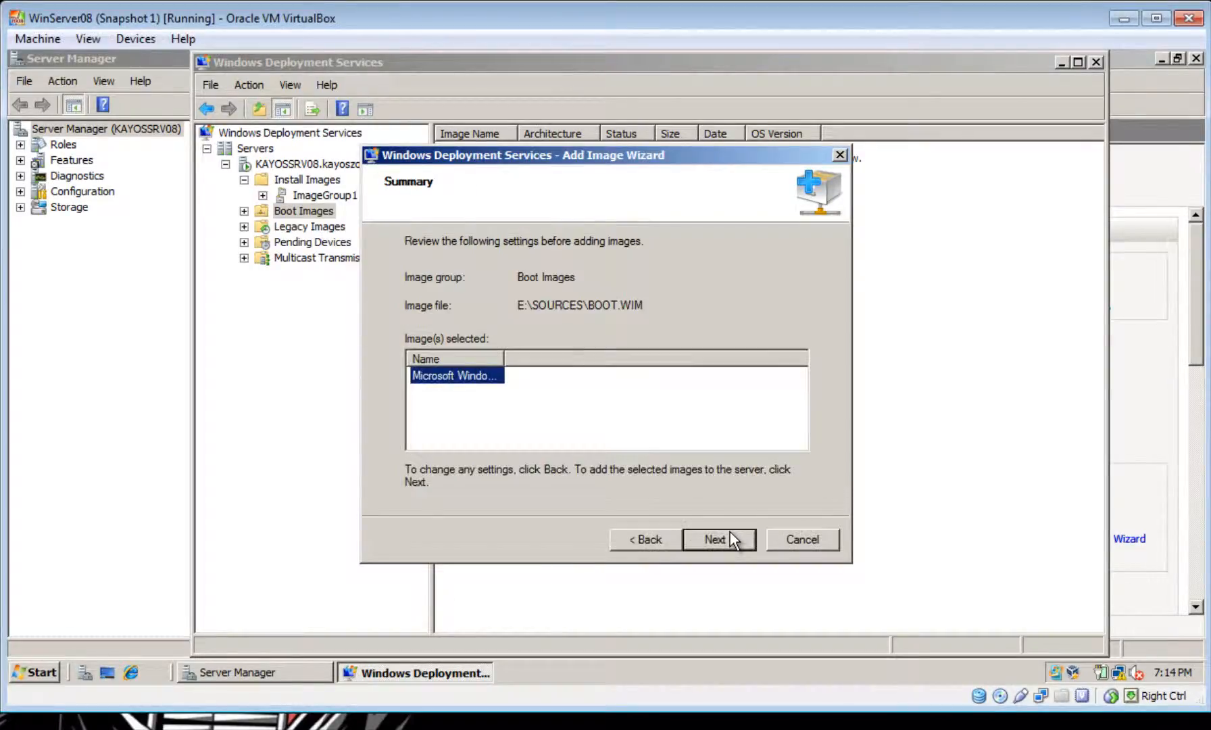
{"action": "left_click_drag", "start_coordinate": [504, 358], "coordinate": [583, 360]}
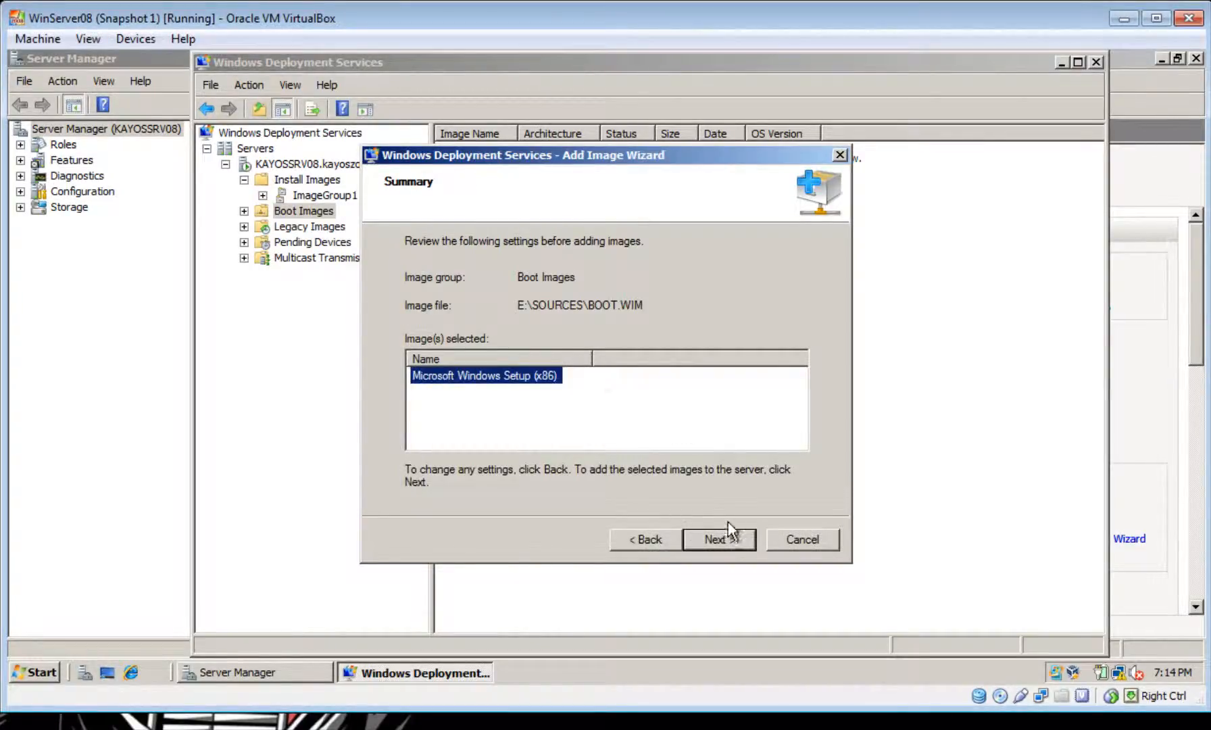
{"action": "left_click", "coordinate": [718, 539]}
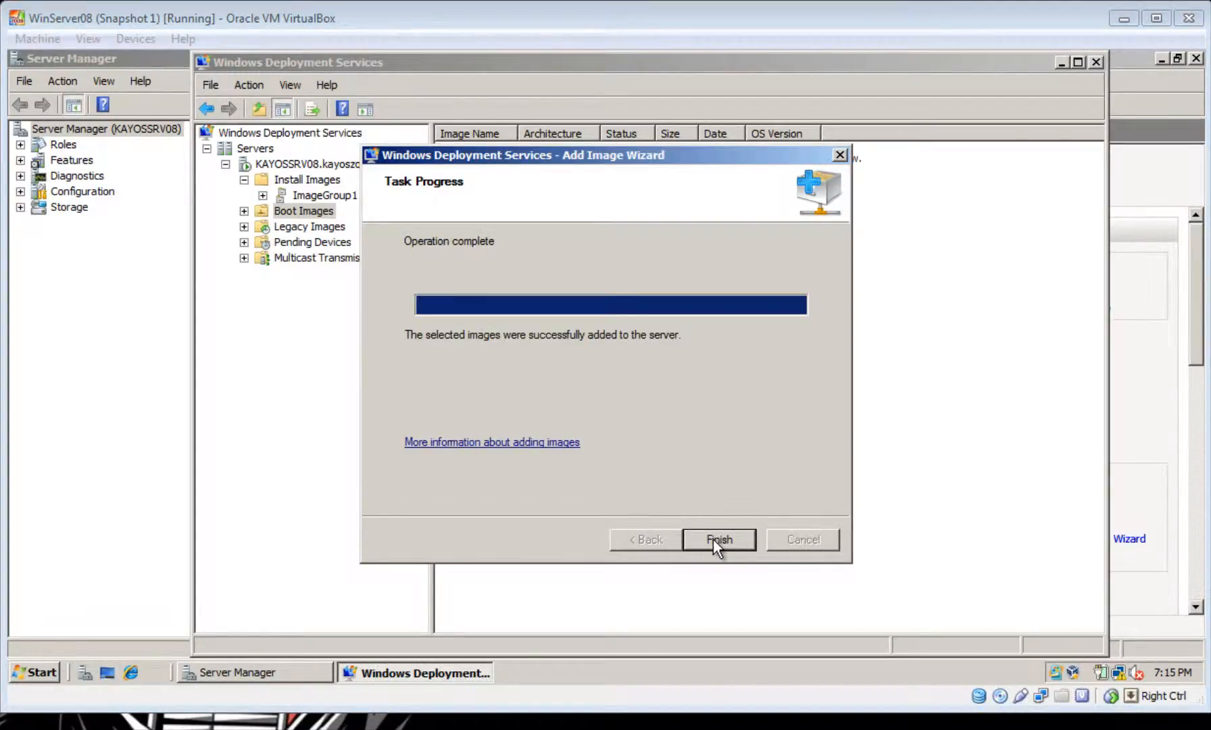
{"action": "left_click", "coordinate": [717, 538]}
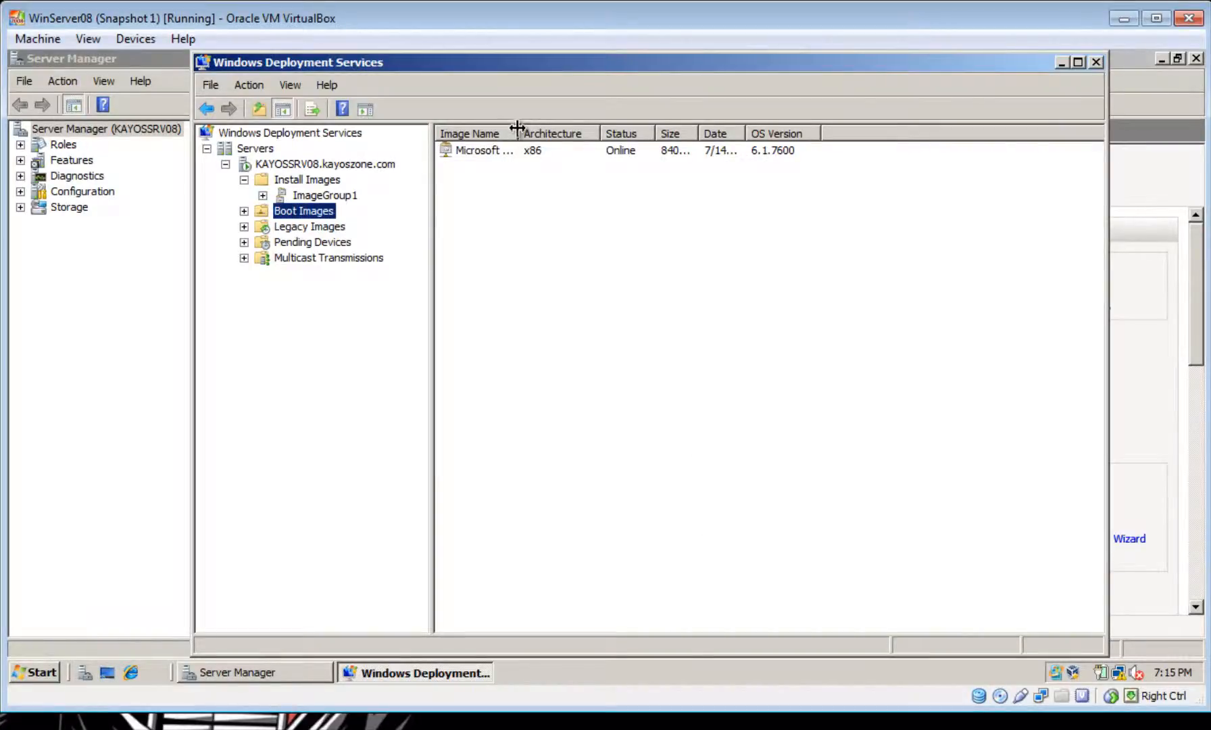
{"action": "left_click_drag", "start_coordinate": [517, 128], "coordinate": [671, 130]}
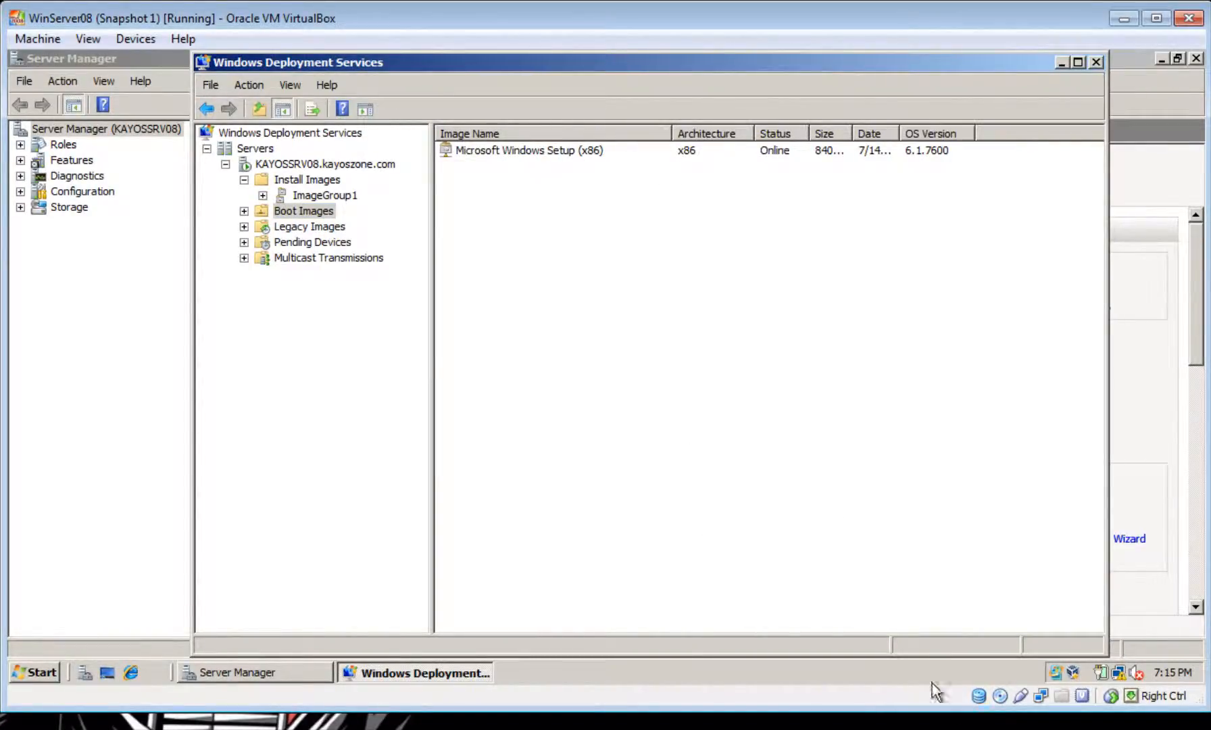